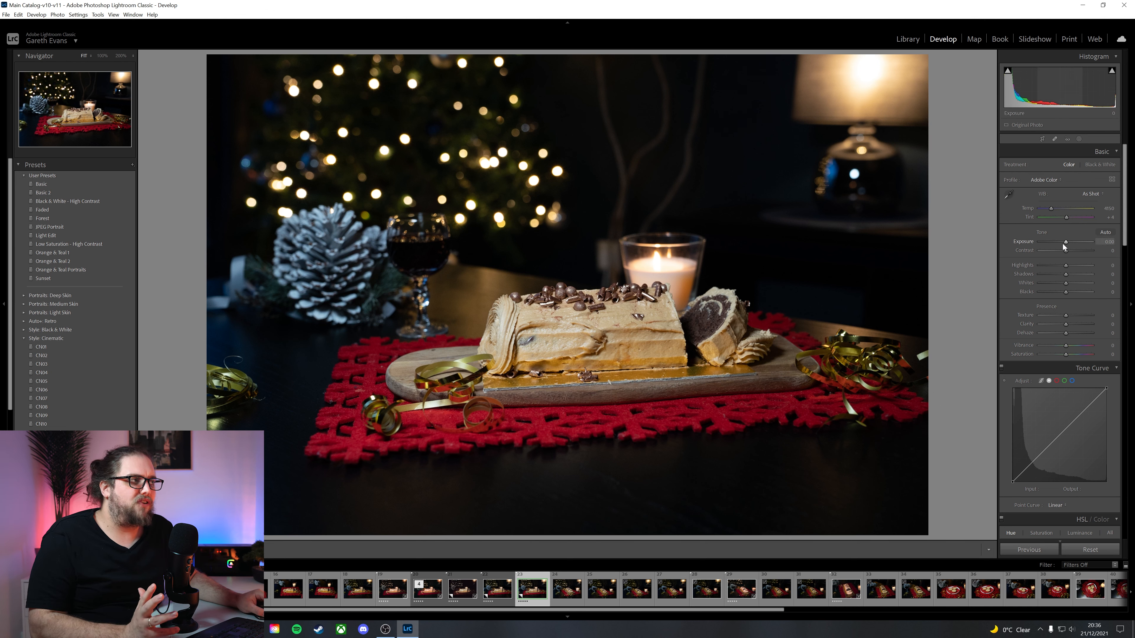
- Set the photo's Exposure to +0.31, Highlights to −9, Texture to +12, Clarity to +14 and Vibrance to +12
left_click_drag(1065, 244, 1064, 276)
double_click(1065, 275)
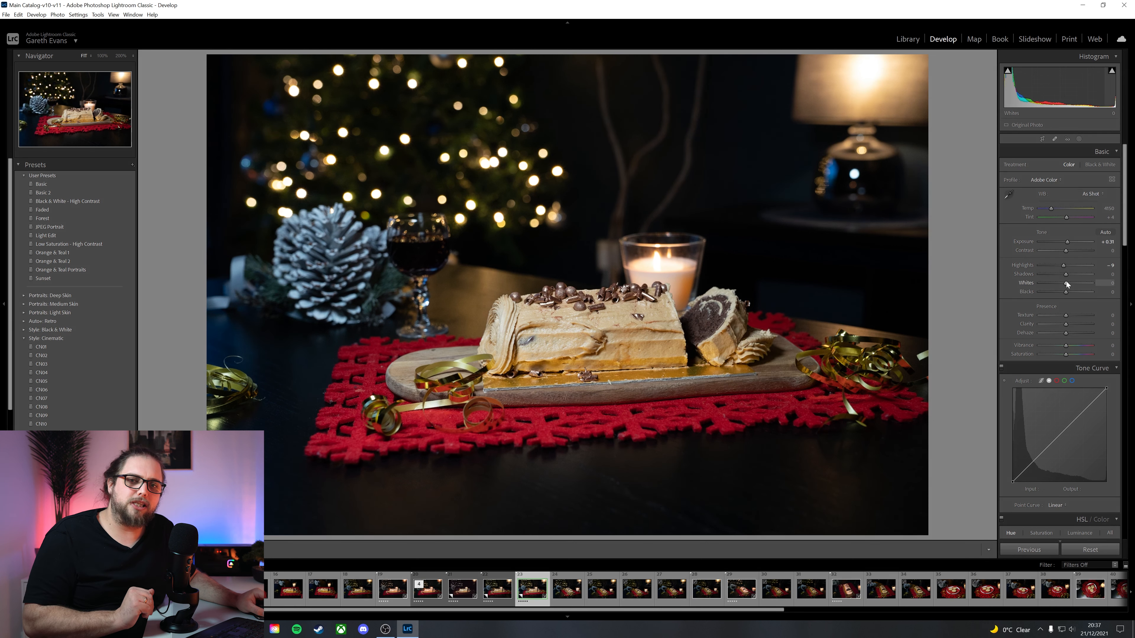
left_click_drag(1066, 315, 1069, 346)
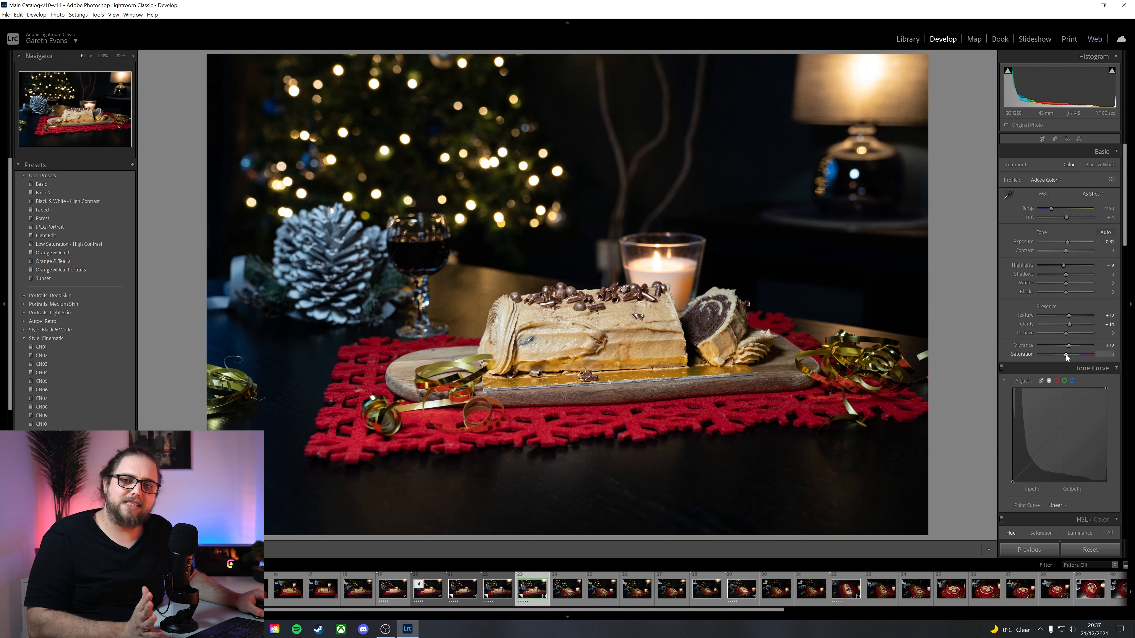
- Add three points along the tone curve, raise its black point, and set the shadow point to input 63, output 53
scroll(1006, 404, "down", 3)
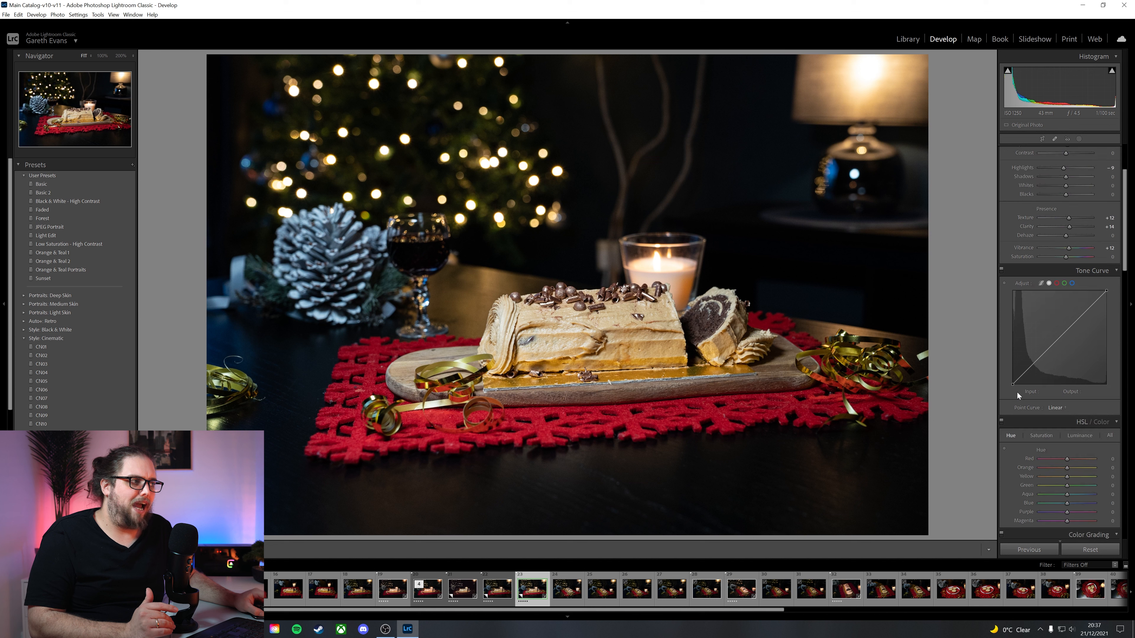
left_click(1033, 362)
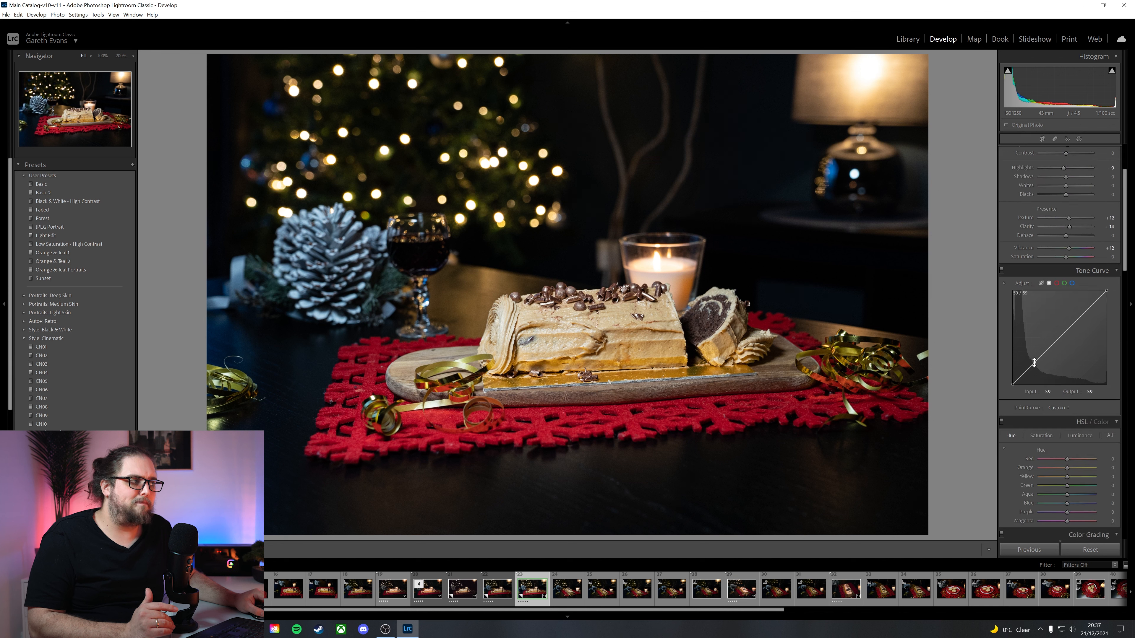
left_click(1079, 317)
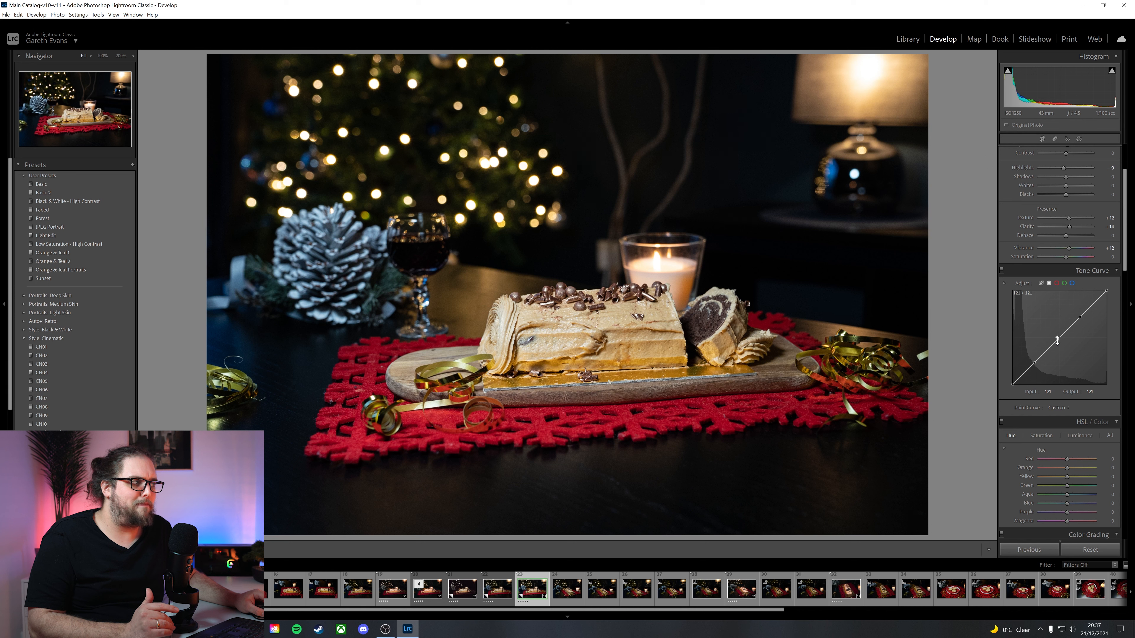
left_click_drag(1013, 384, 1036, 367)
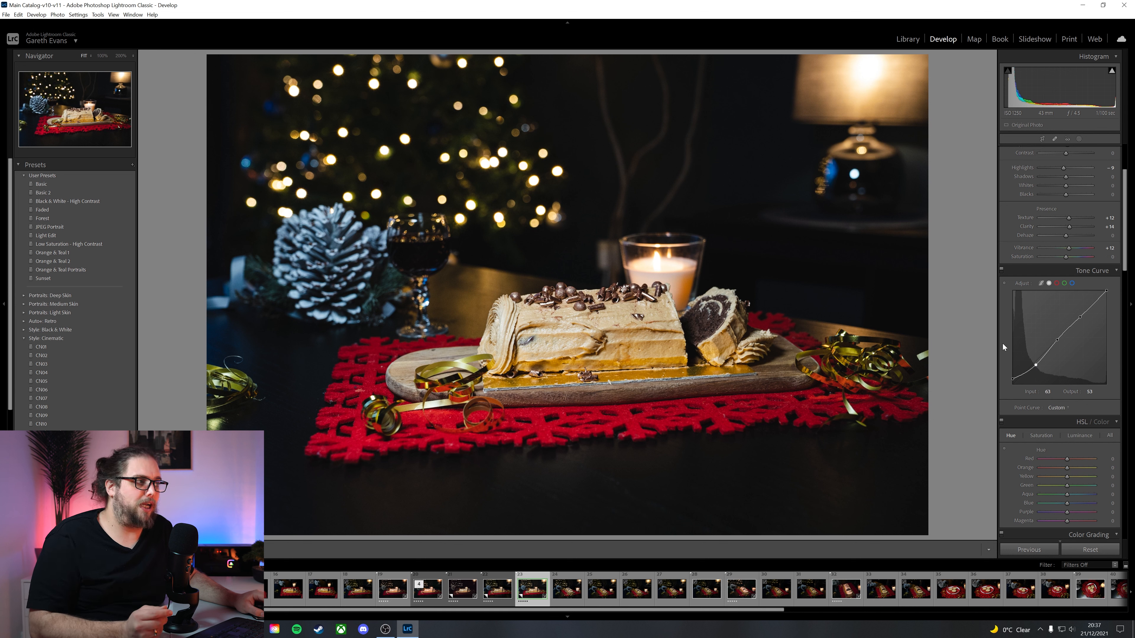
- Set the HSL hues to Orange −23, Yellow −63, Aqua +5 and Blue −8, and the Yellow luminance to +13
scroll(1003, 343, "down", 3)
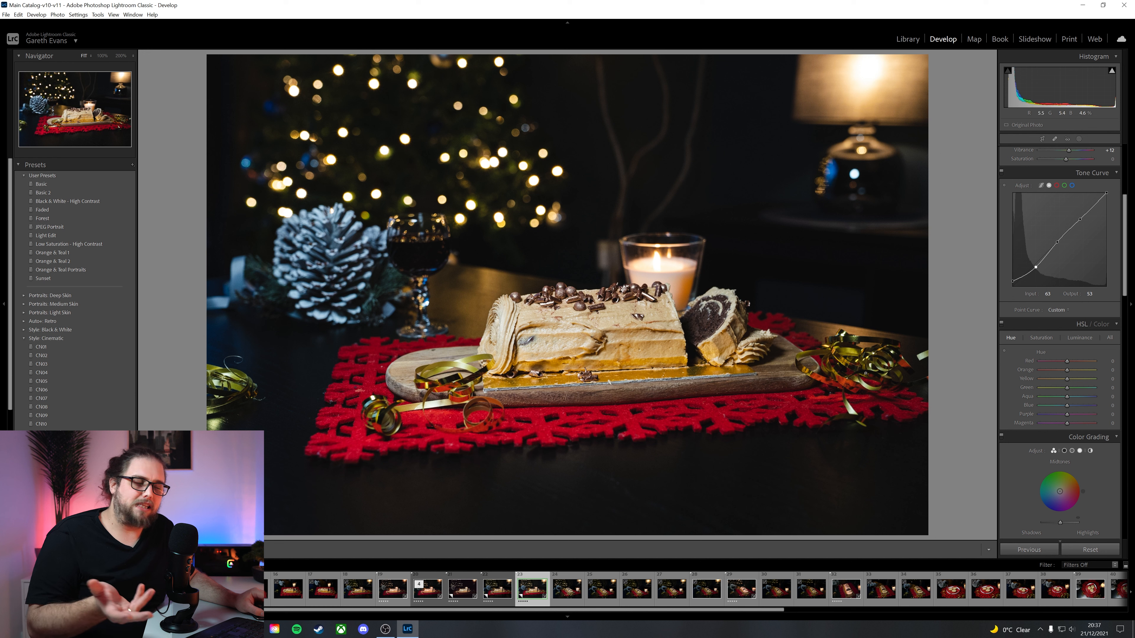
left_click_drag(1068, 370, 1062, 371)
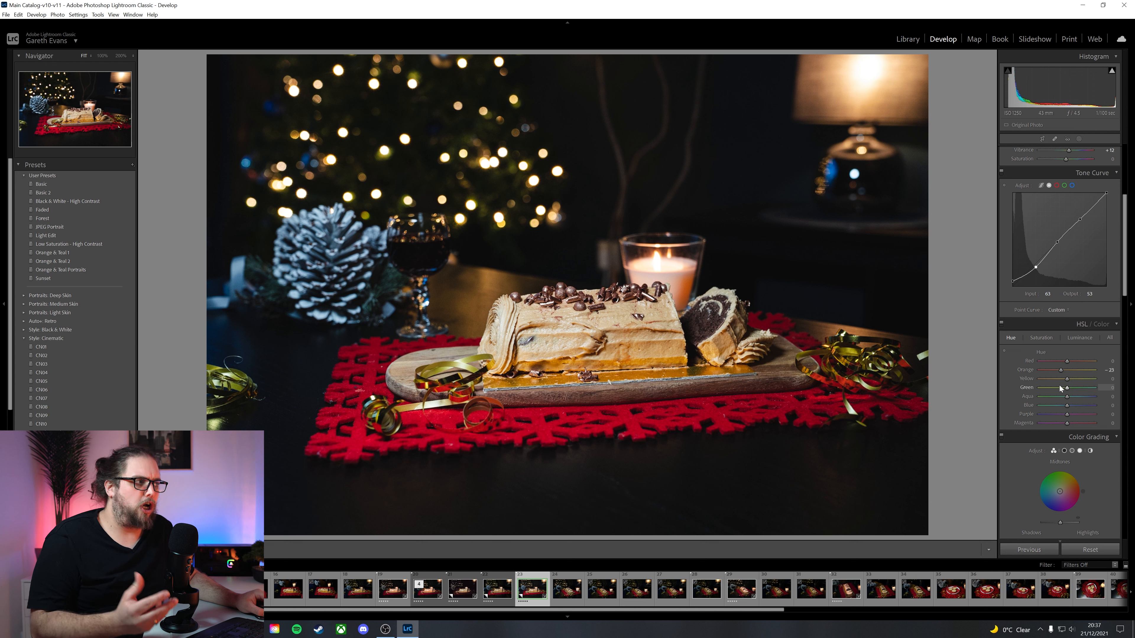
left_click_drag(1065, 380, 1050, 380)
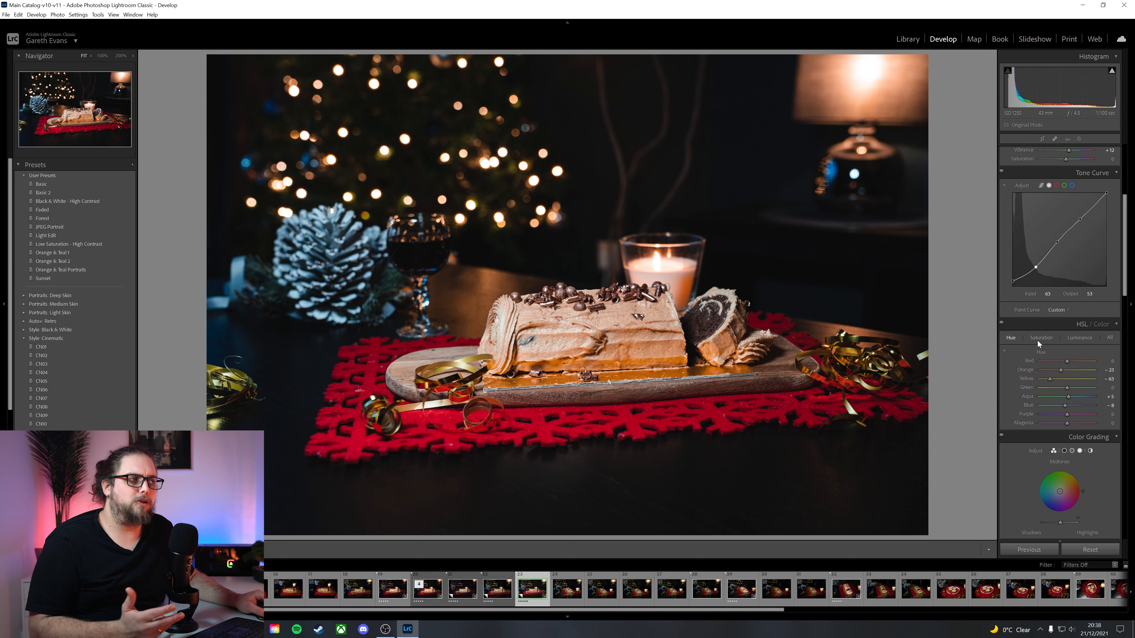
left_click(1078, 339)
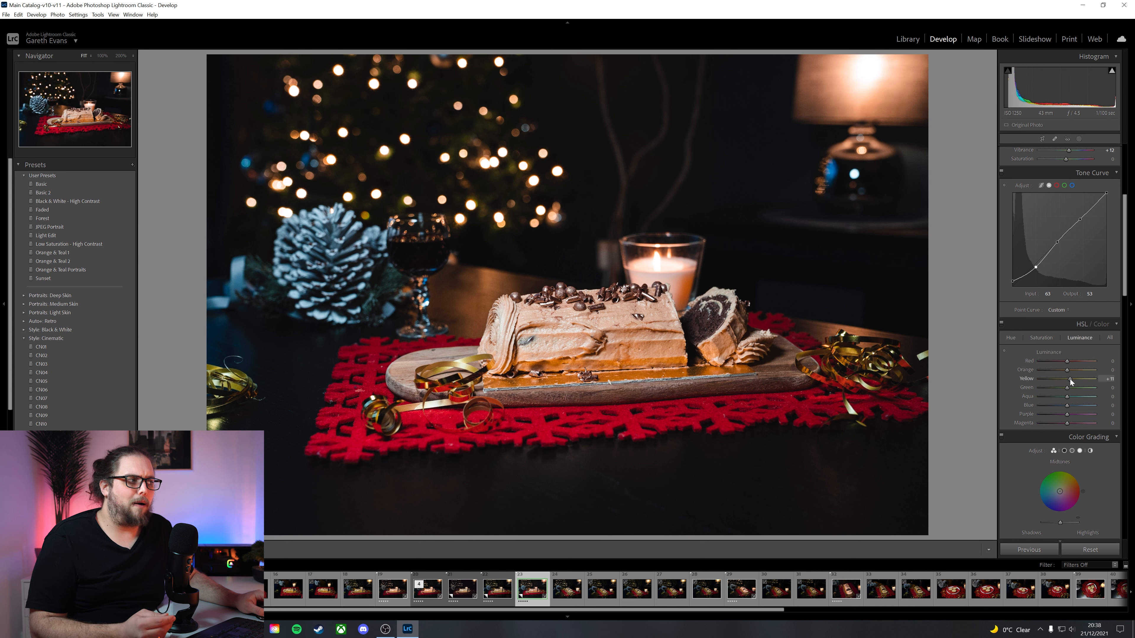
left_click_drag(1078, 380, 1071, 381)
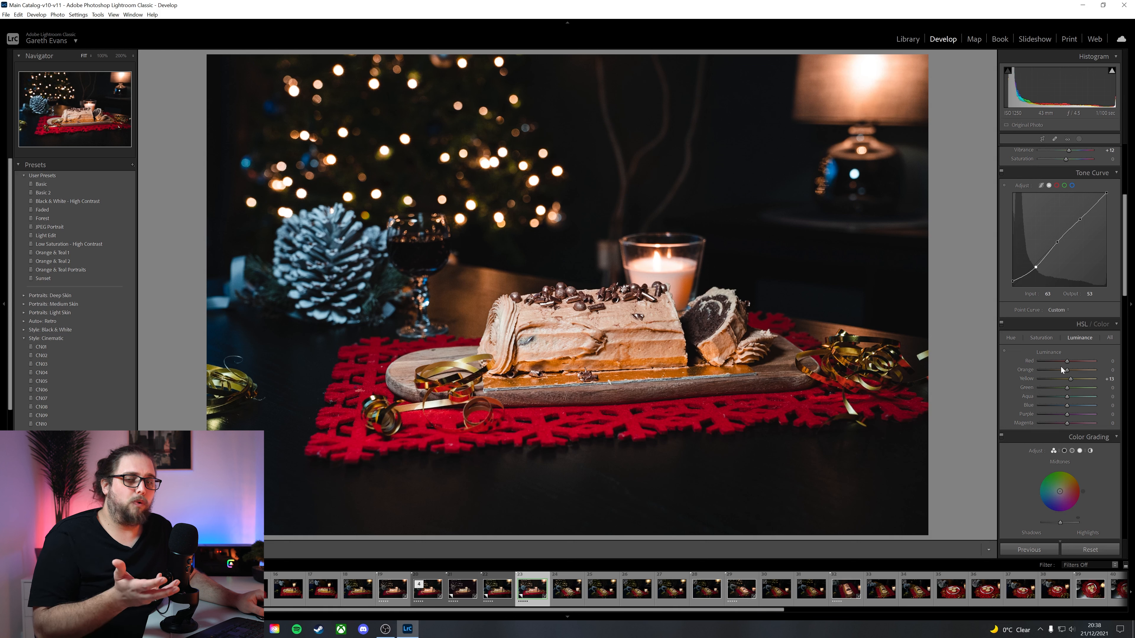
- Set the HSL saturation of Orange to +8 and Yellow to +7, and shift the Red hue to −18
left_click(1011, 338)
left_click(1043, 338)
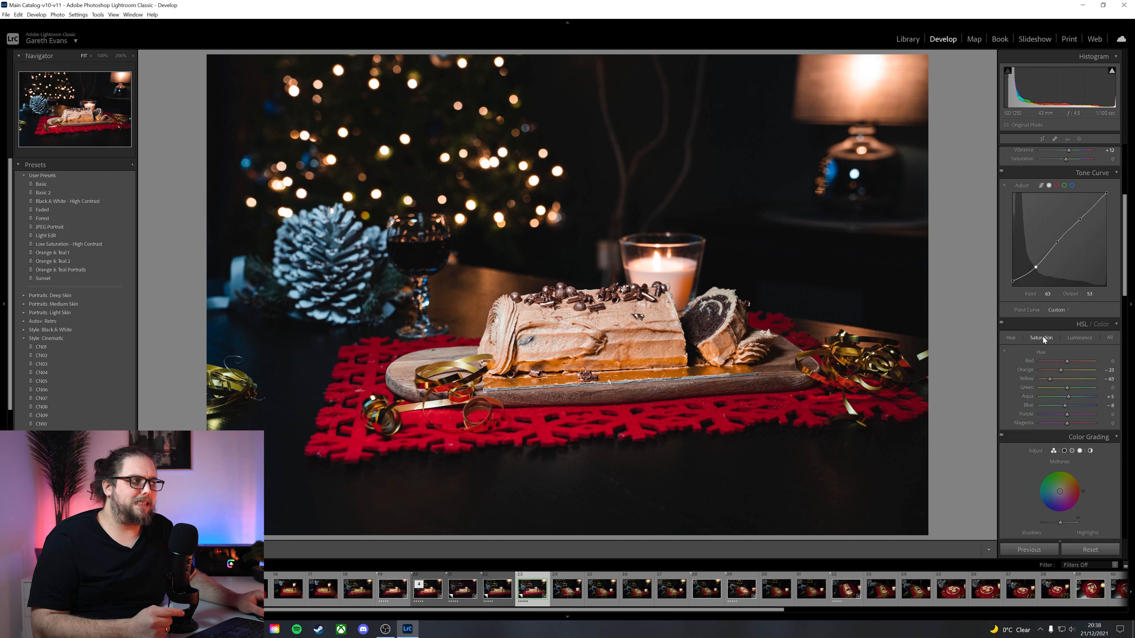
left_click_drag(1068, 372, 1066, 377)
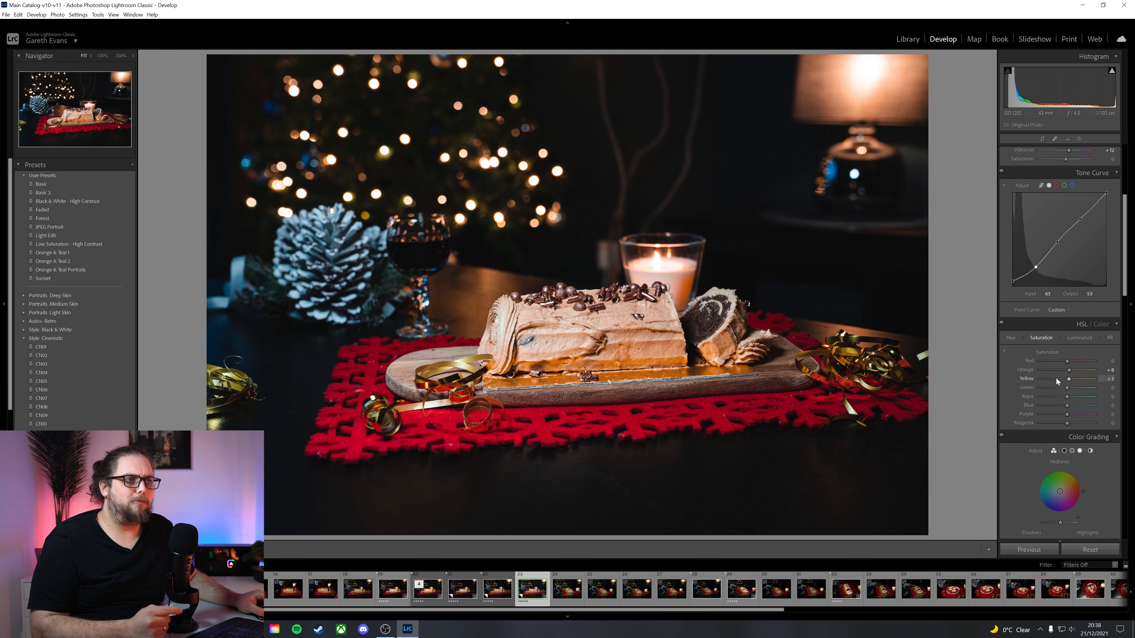
left_click(1010, 340)
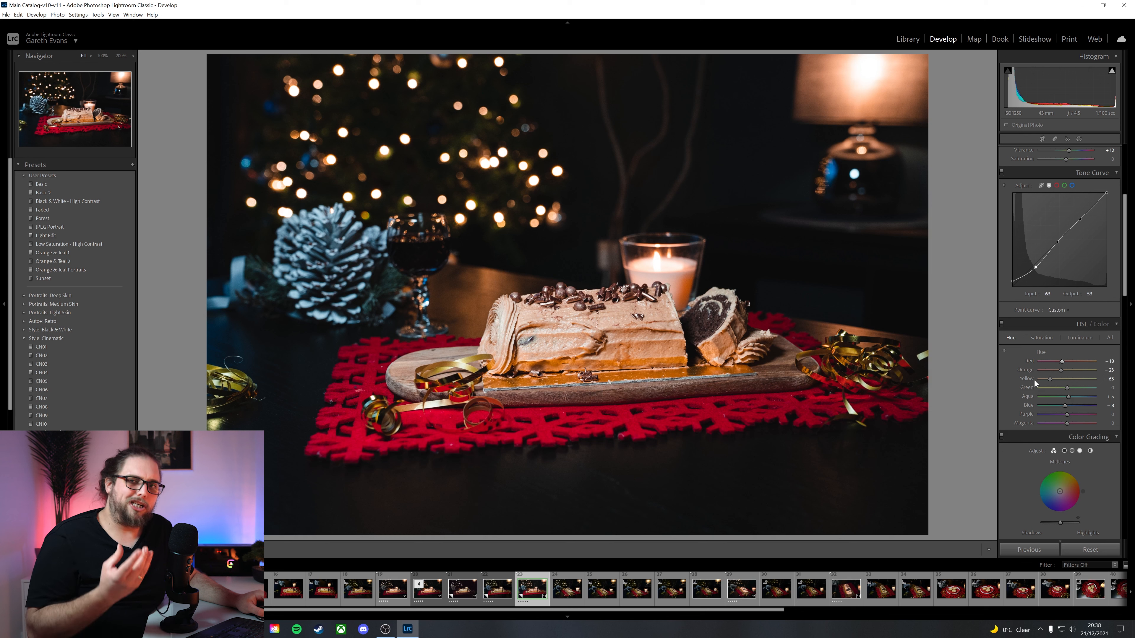
- Color-grade the midtones and highlights slightly toward orange and the shadows toward teal, and compare the photo with and without the grading
scroll(1014, 387, "down", 3)
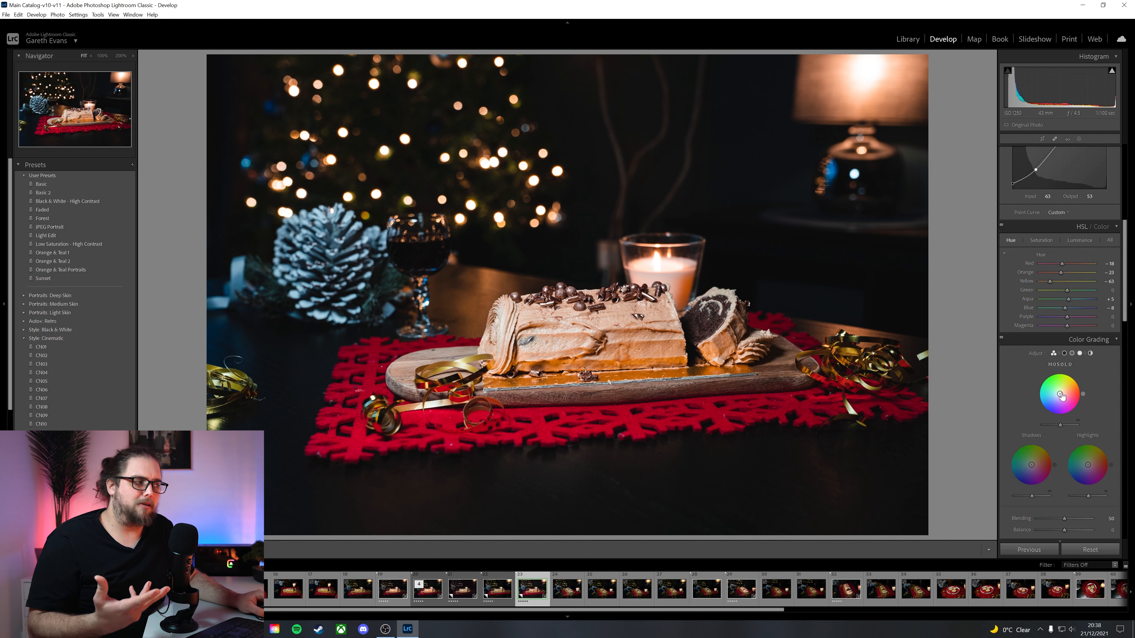
left_click_drag(1061, 396, 1064, 392)
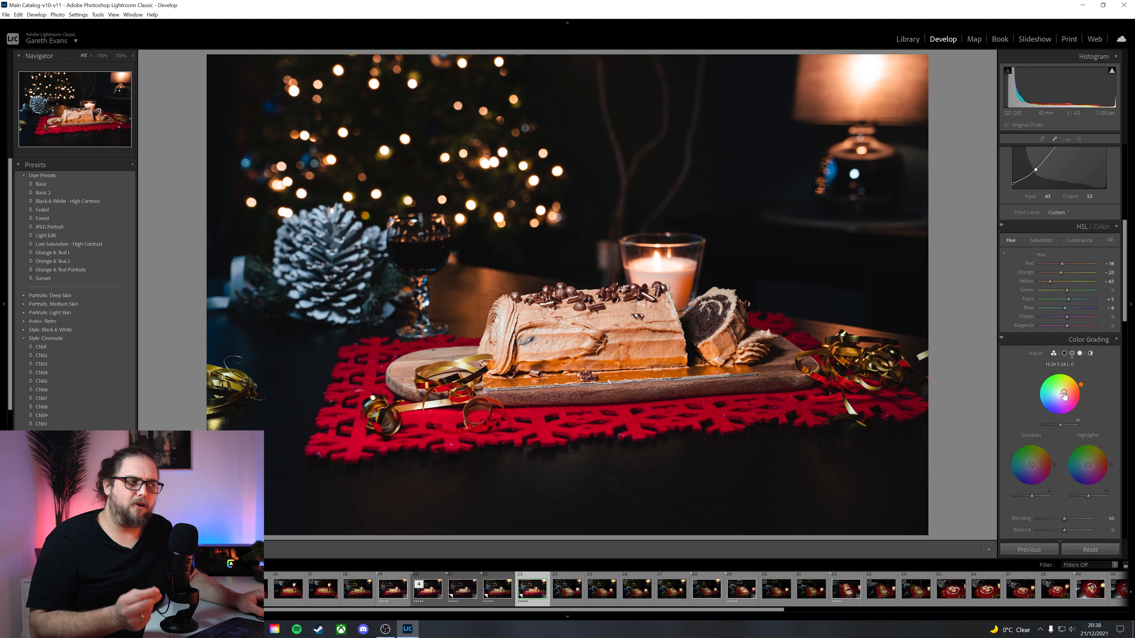
left_click_drag(1087, 464, 1090, 463)
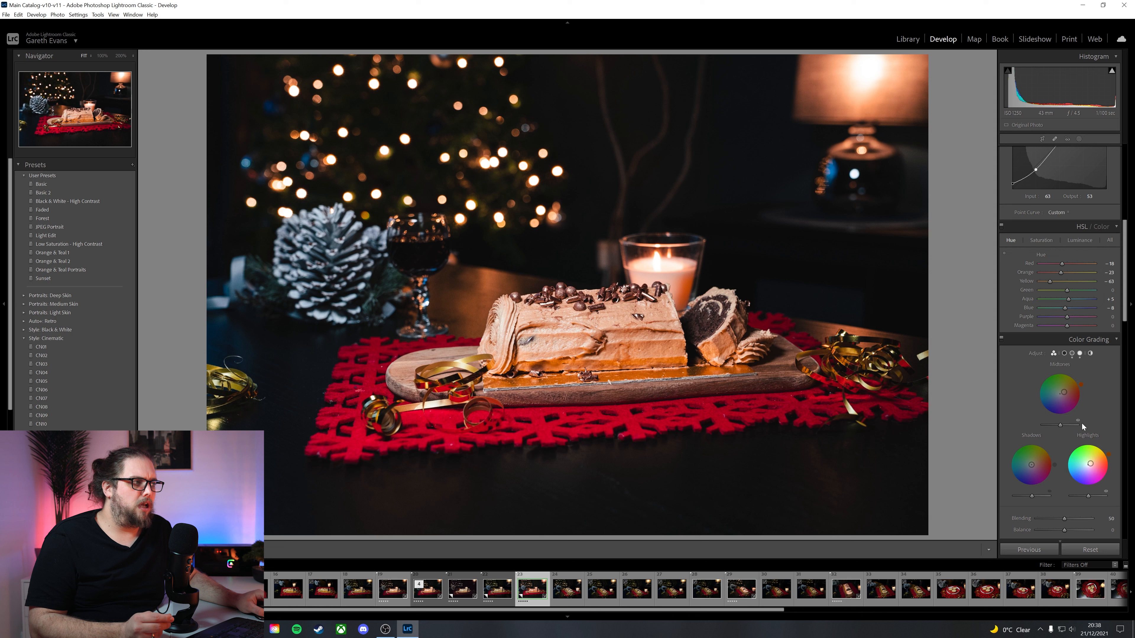
left_click_drag(1063, 392, 1063, 393)
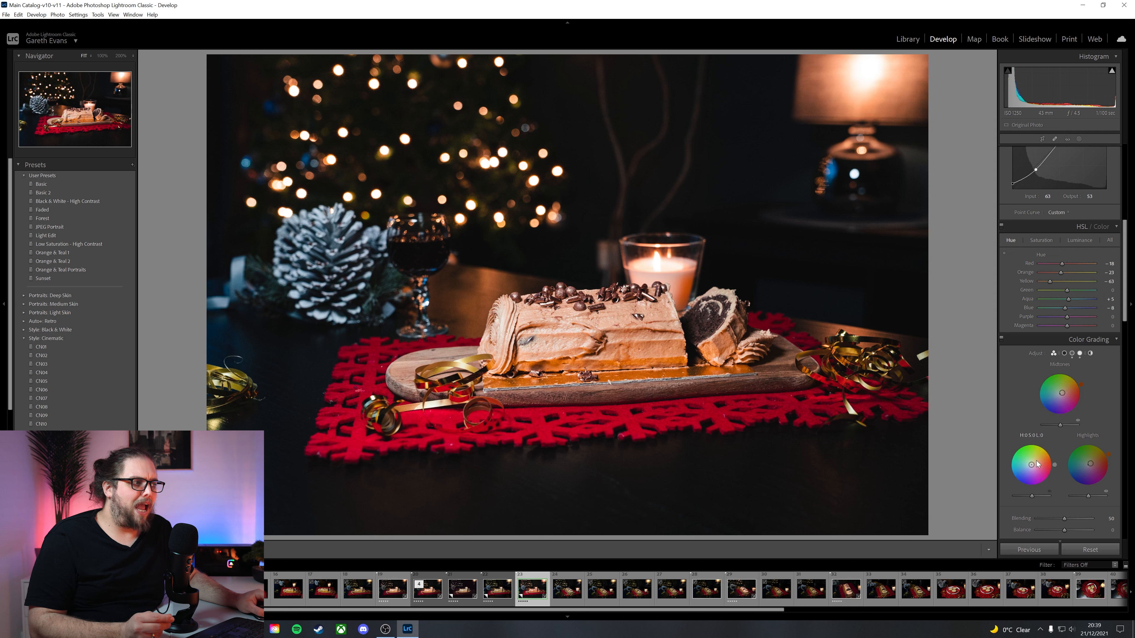
left_click_drag(1031, 465, 1028, 466)
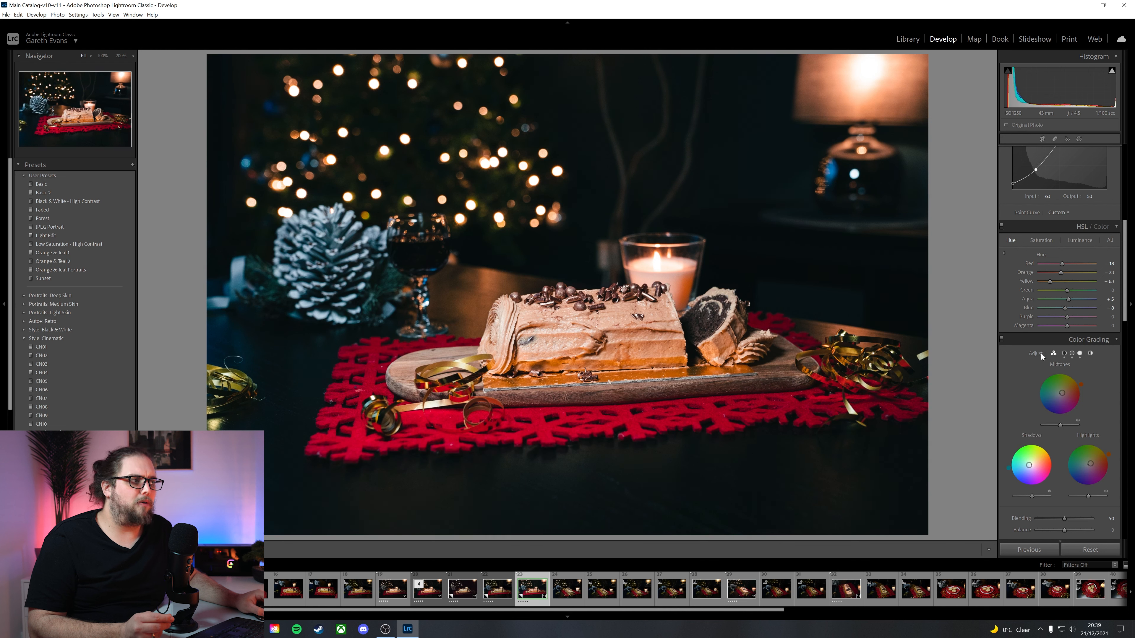
left_click(1003, 339)
left_click(1003, 339)
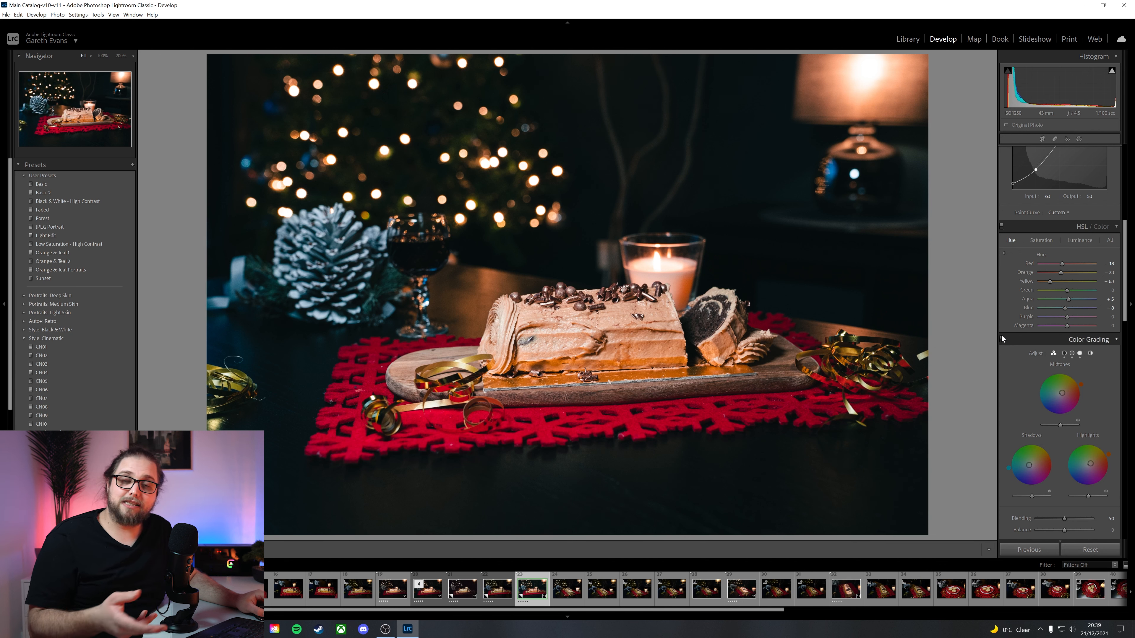
- Enable lens profile corrections and chromatic aberration removal for the photo
scroll(1008, 396, "down", 8)
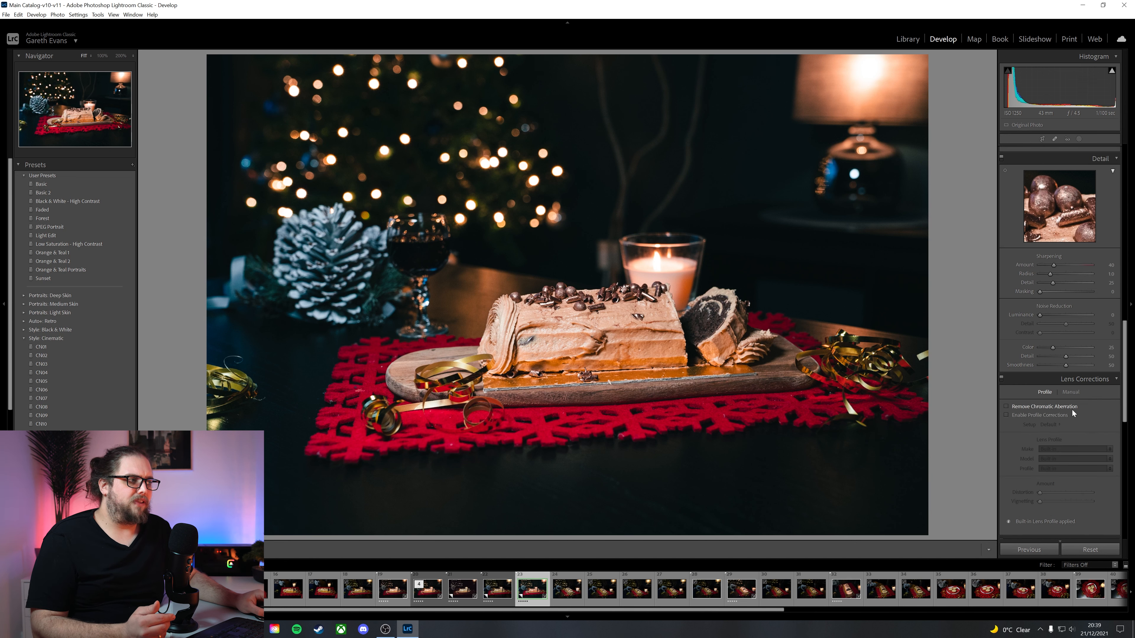
left_click(1043, 415)
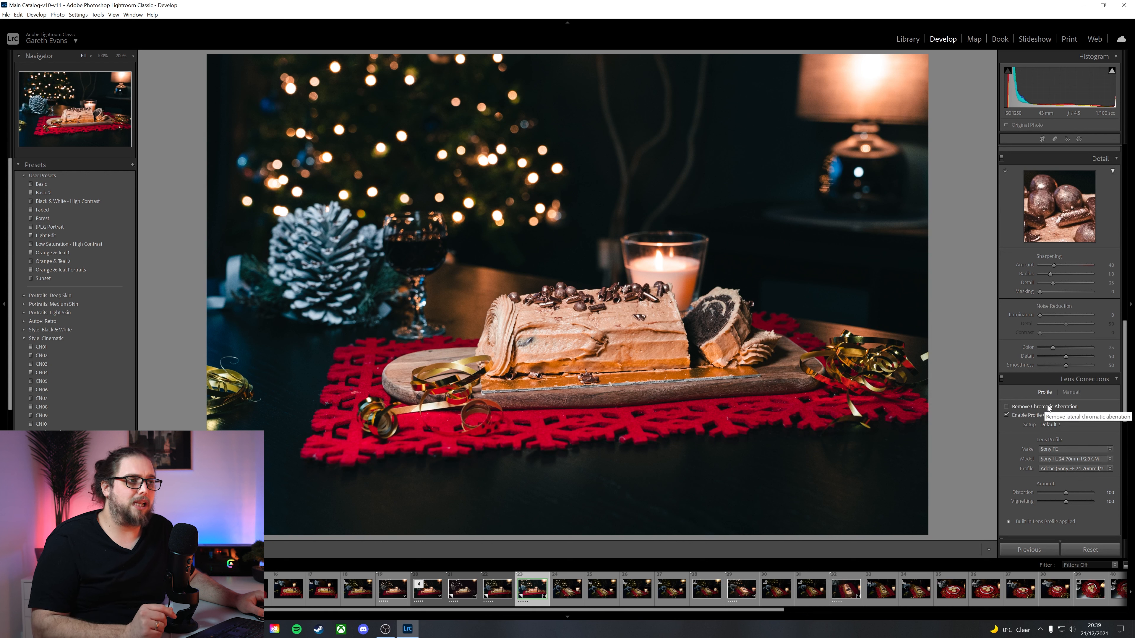
left_click(1047, 407)
- Try automatic Upright correction, and set the post-crop vignette amount to −12
scroll(1027, 429, "down", 5)
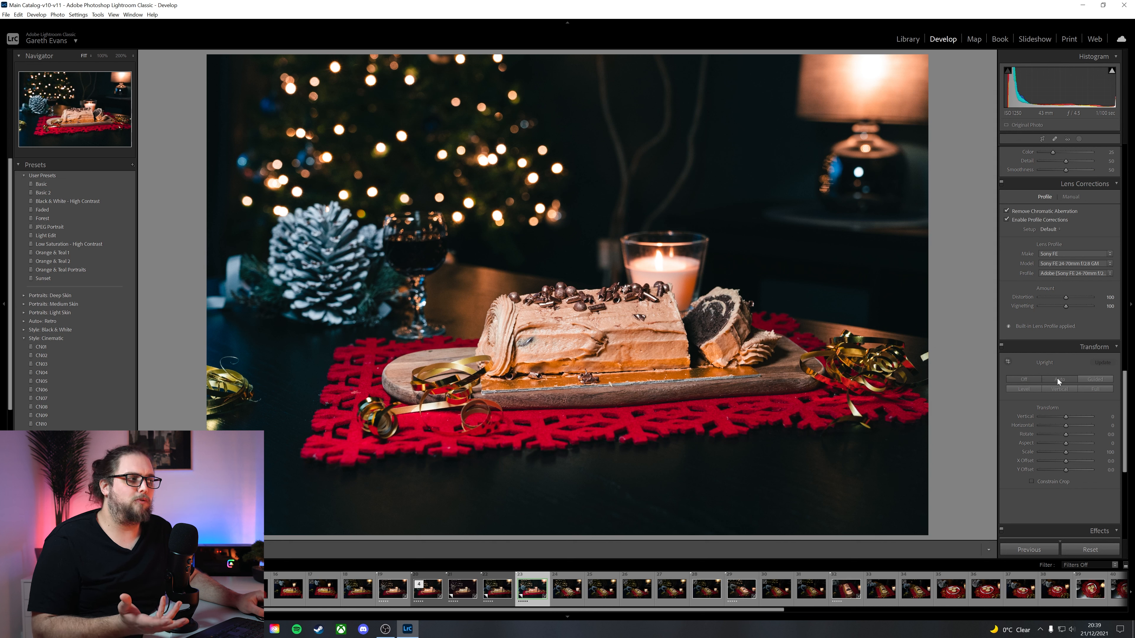
left_click(1014, 381)
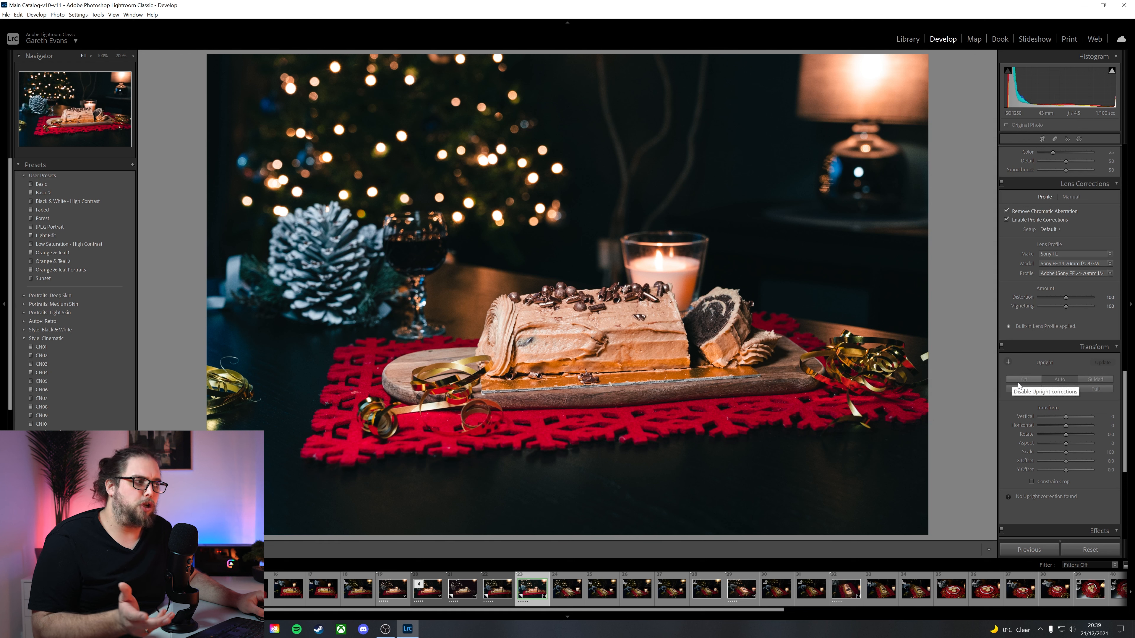
scroll(1008, 432, "down", 4)
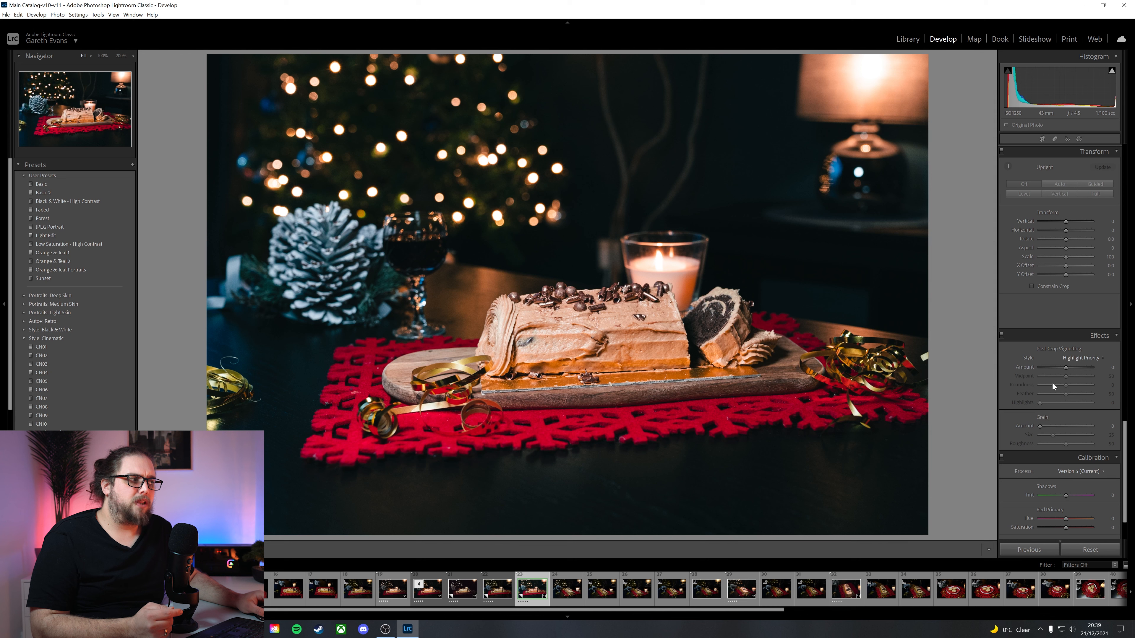
left_click_drag(1065, 367, 1062, 367)
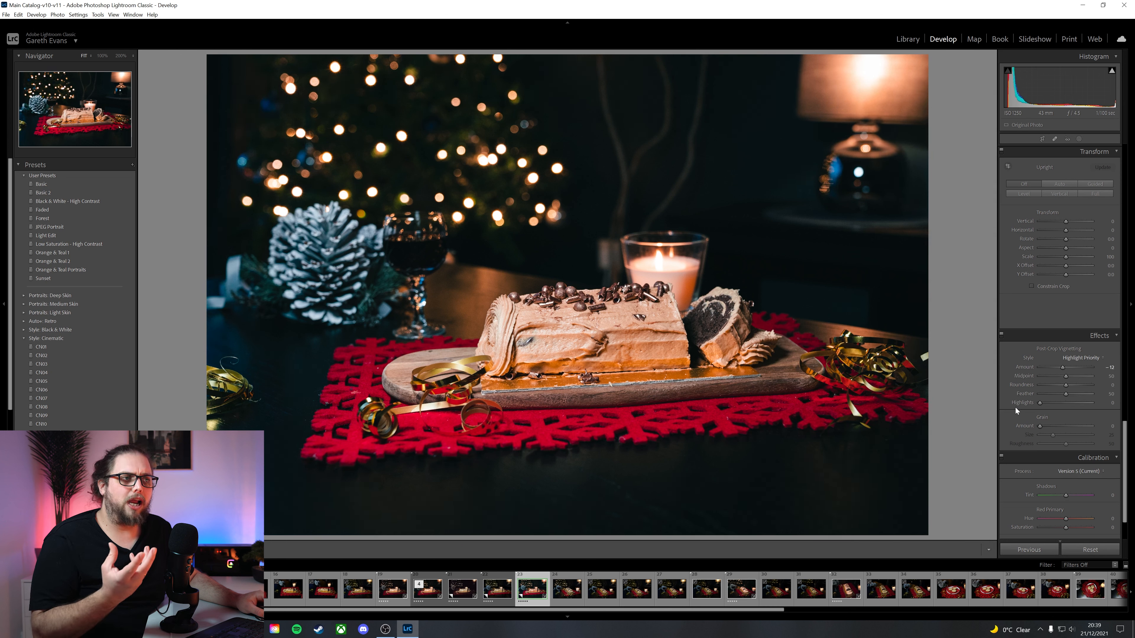
- Set the calibration hues to +10 for Red Primary and −13 for Blue Primary, and compare the edit with the original photo
scroll(1017, 414, "down", 1)
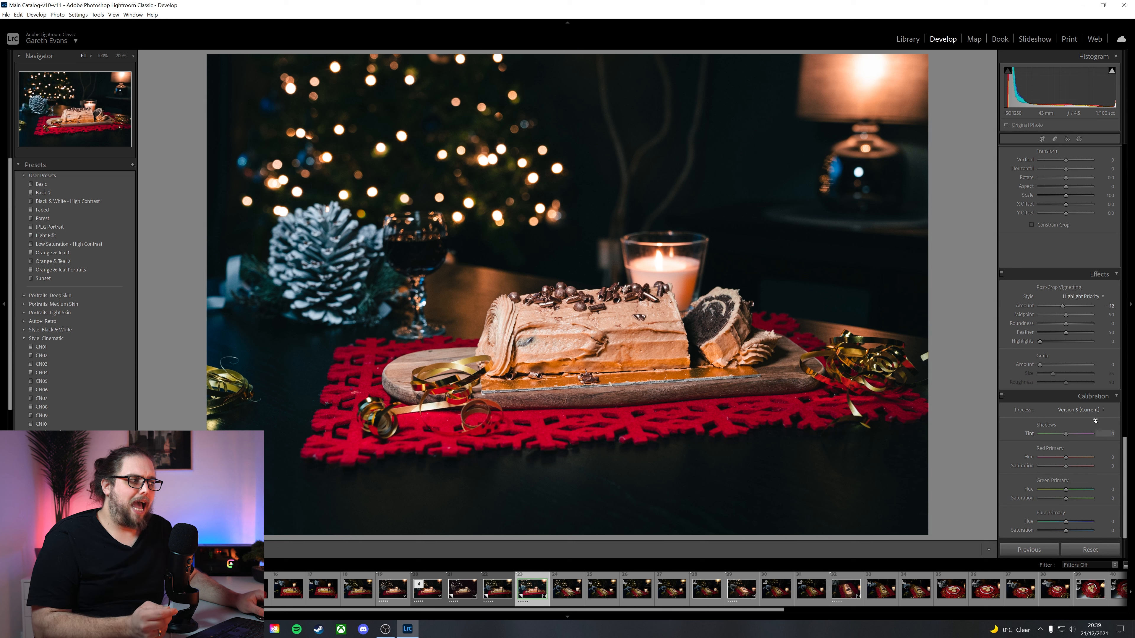
left_click_drag(1065, 457, 1070, 458)
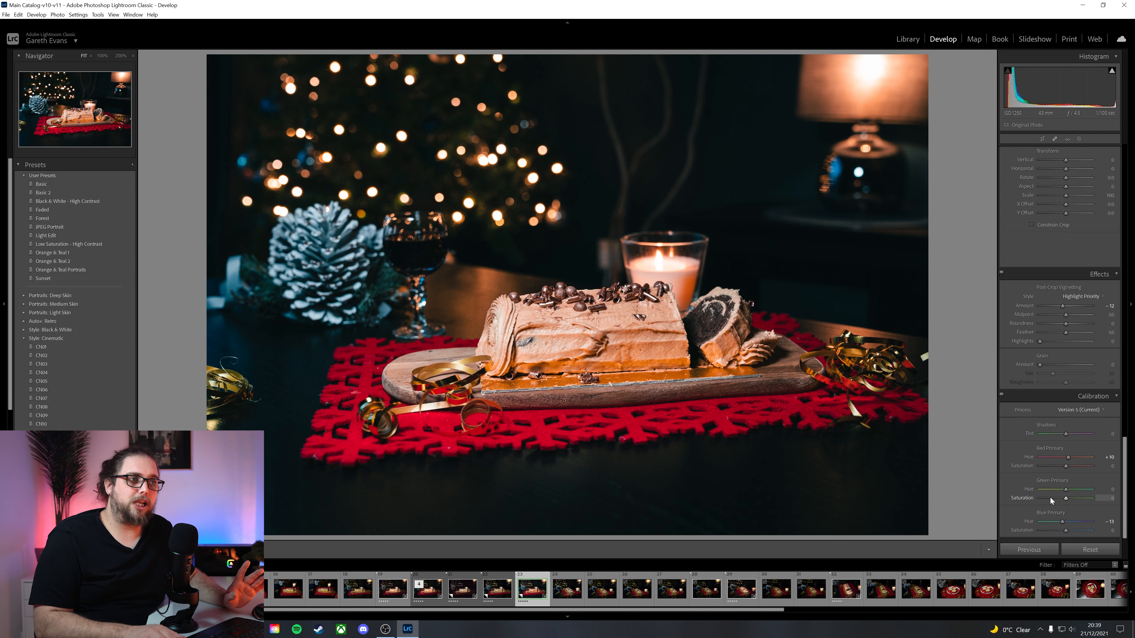
key("backslash")
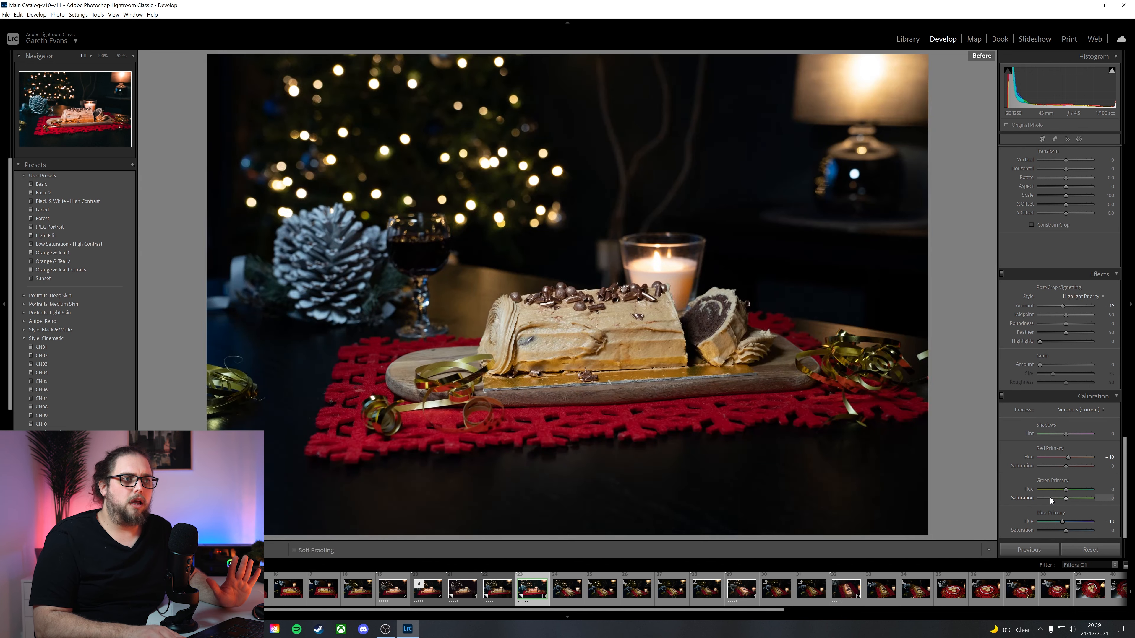
key("backslash")
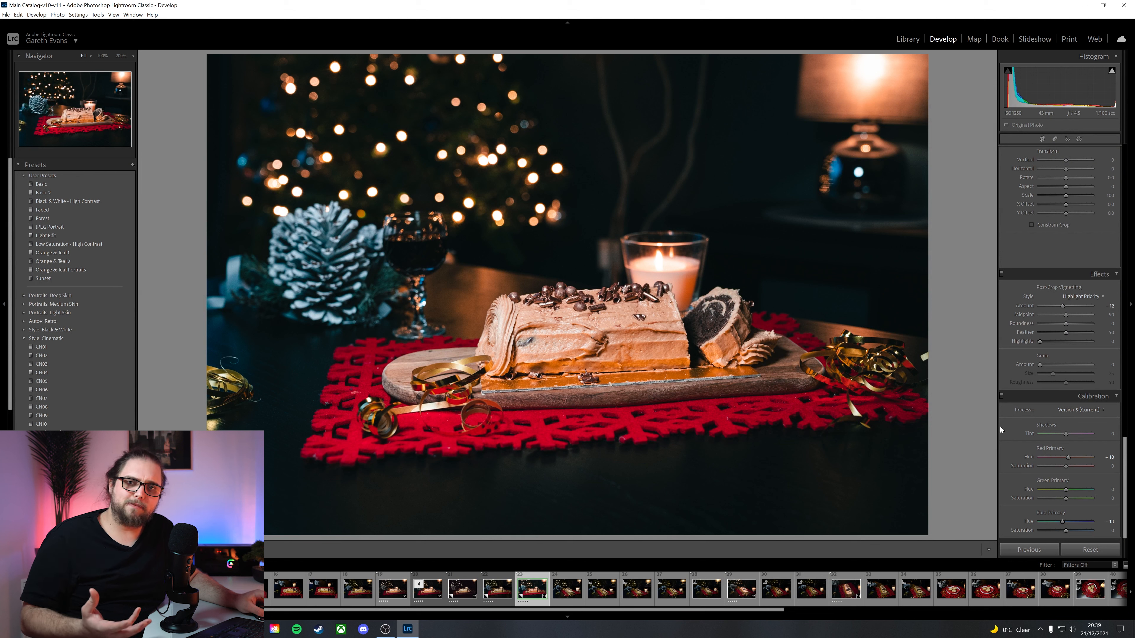
- Create a wide elliptical radial gradient mask and center it over the cake log
scroll(1001, 428, "up", 15)
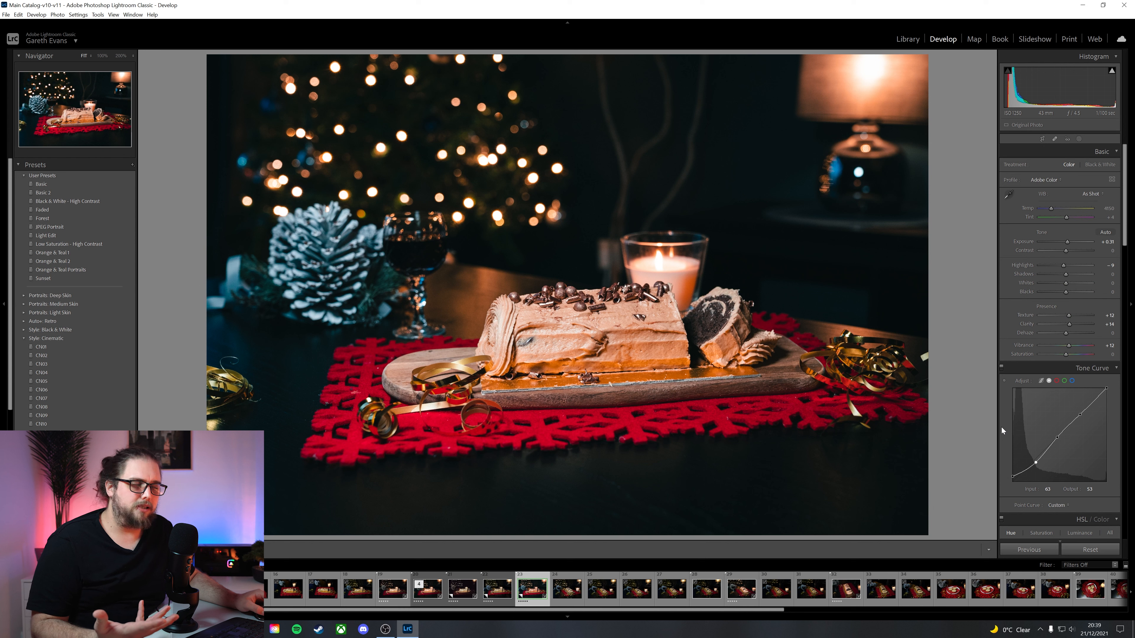
left_click(1079, 139)
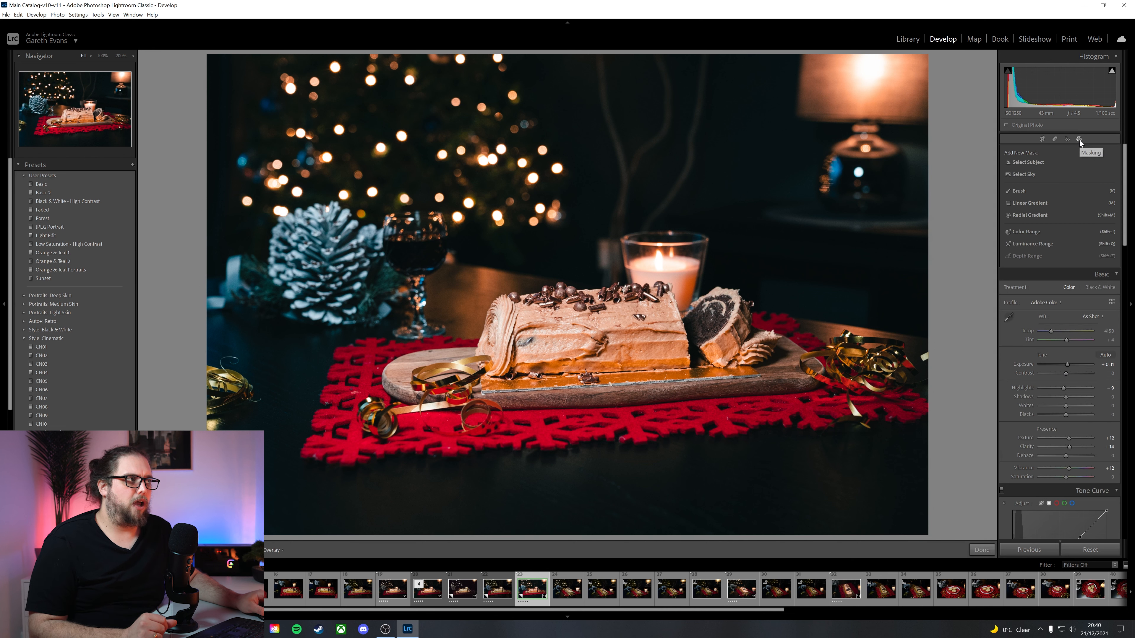
left_click(1036, 214)
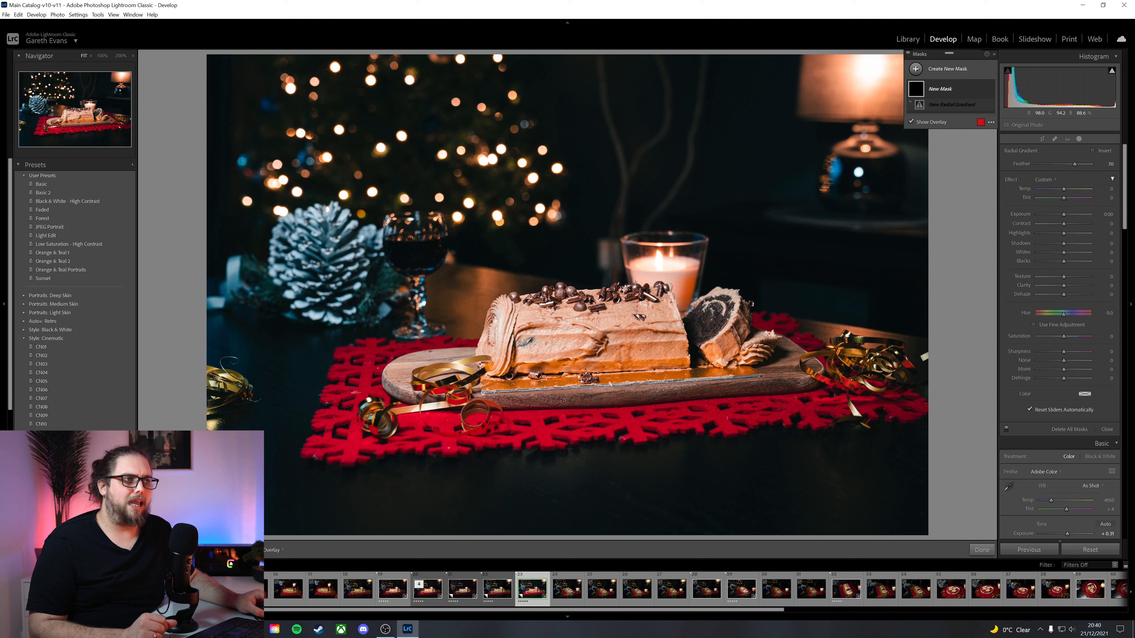
left_click_drag(529, 332, 770, 413)
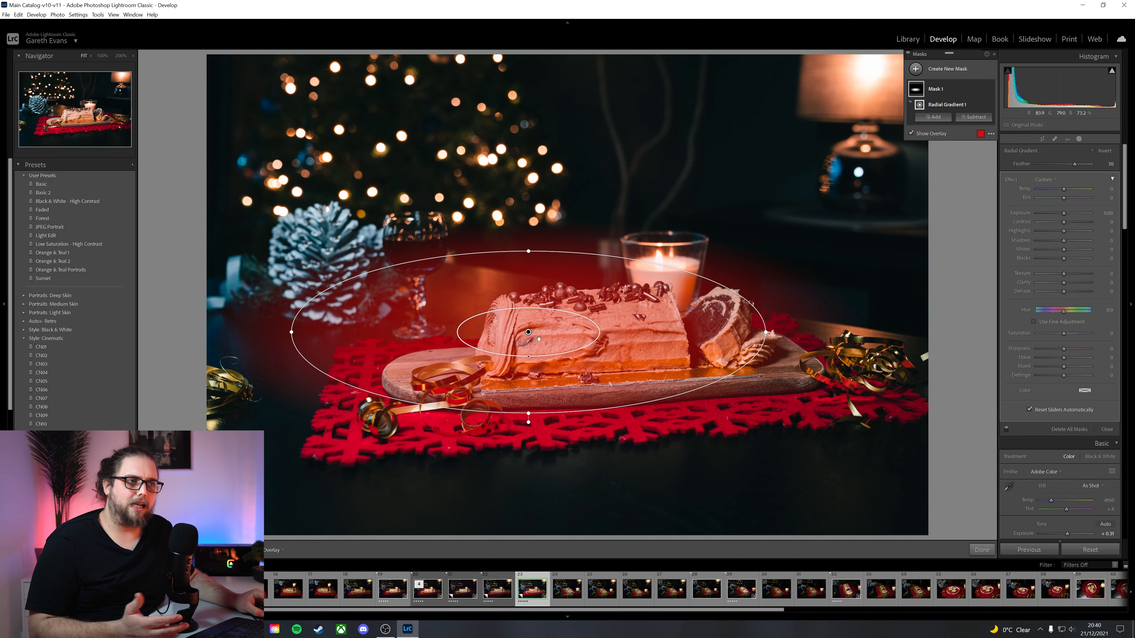
left_click_drag(528, 335, 625, 329)
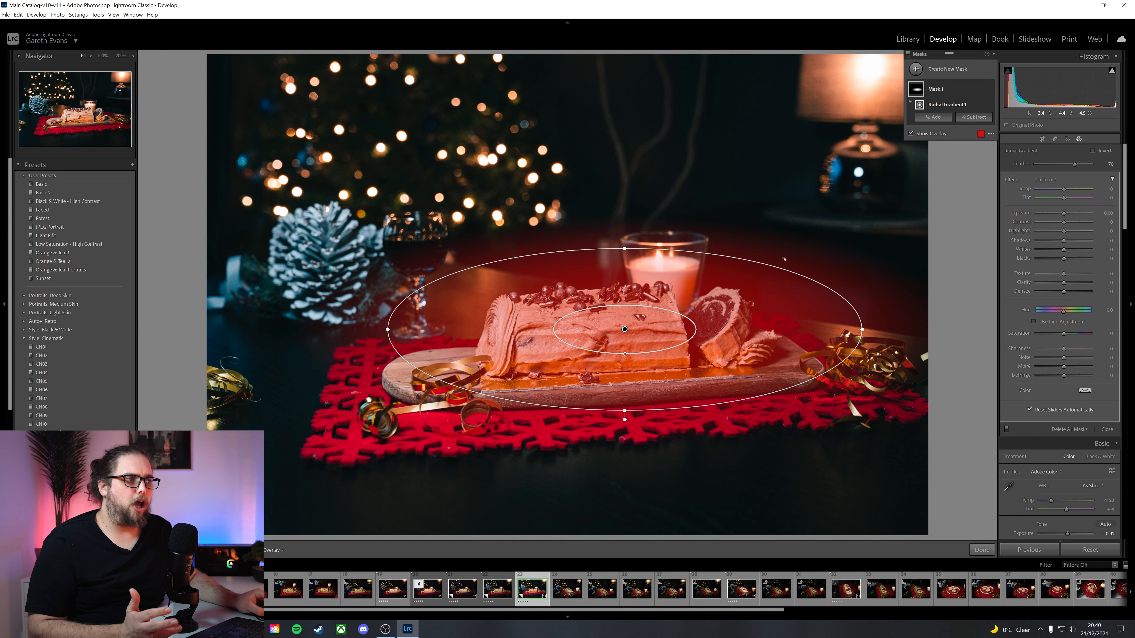
- Tilt the radial gradient slightly, reposition it over the cake log, and set the mask's exposure to 0.20
left_click_drag(783, 263, 774, 250)
left_click_drag(664, 324, 654, 323)
left_click_drag(1064, 212, 1064, 212)
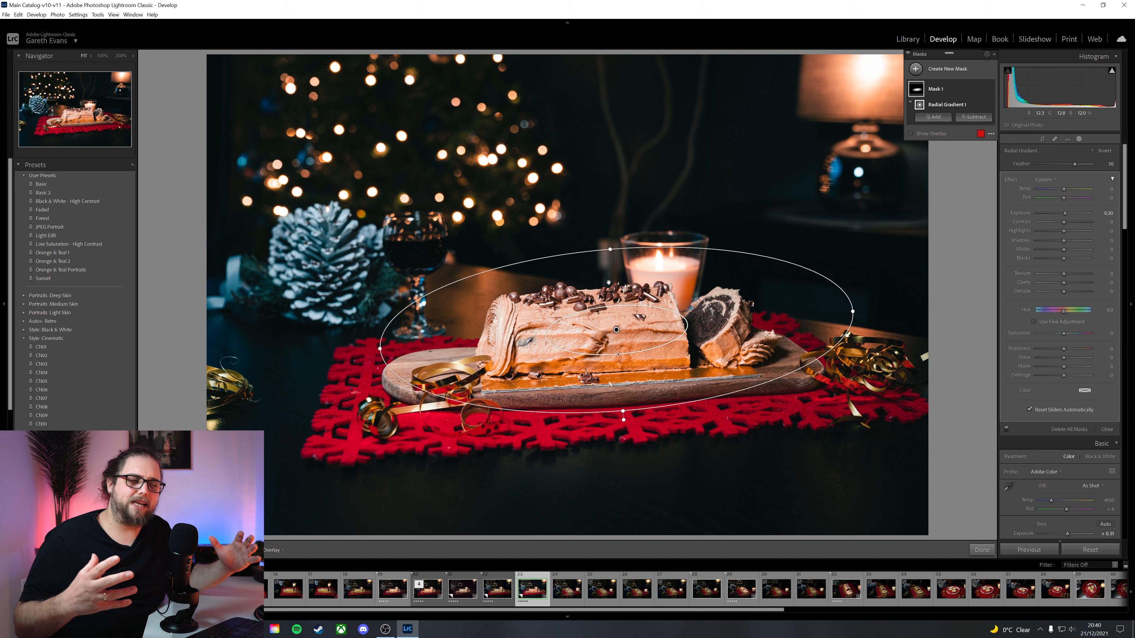
- Create a second radial gradient mask as a wide ellipse over the cake log, tilted slightly to follow the cake
left_click(958, 71)
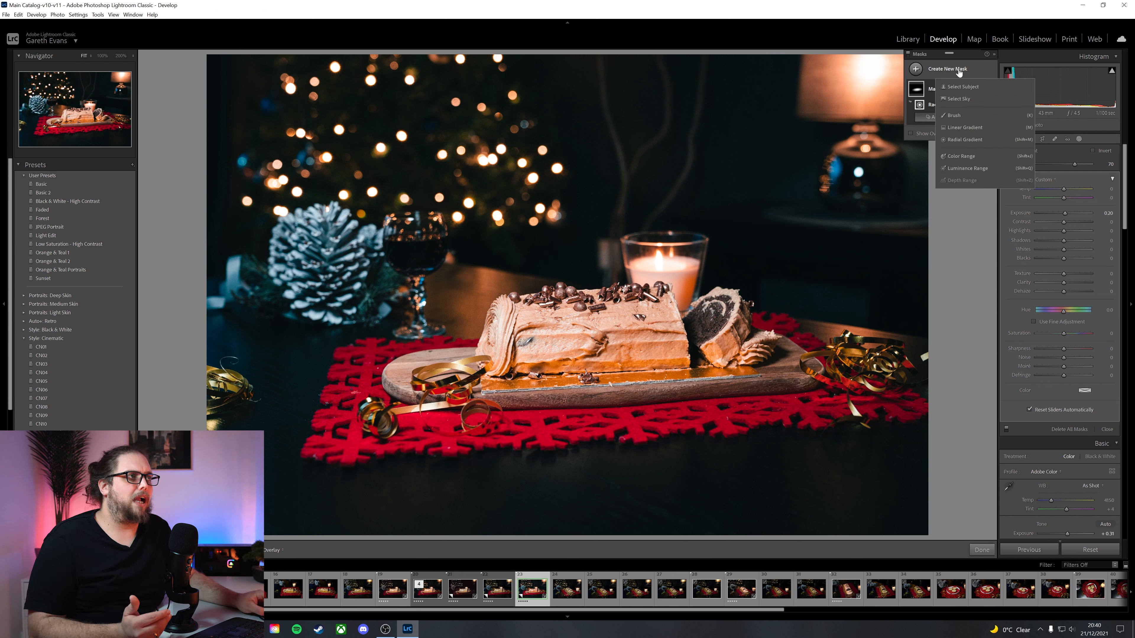
left_click(969, 138)
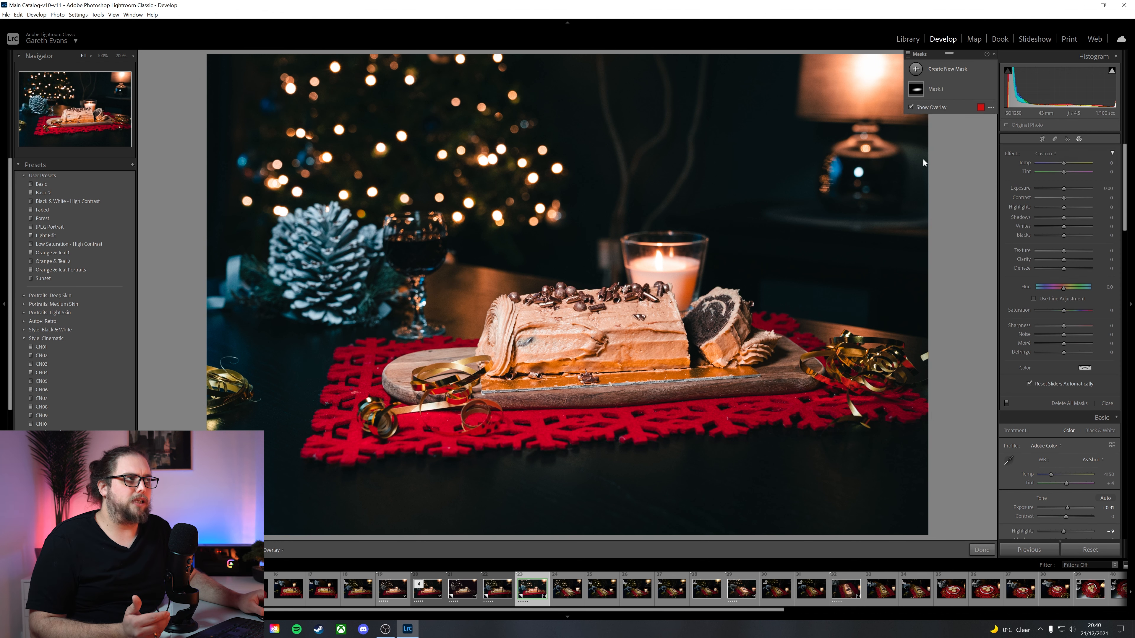
left_click_drag(605, 321, 819, 402)
left_click_drag(762, 258, 754, 243)
left_click_drag(645, 325, 655, 335)
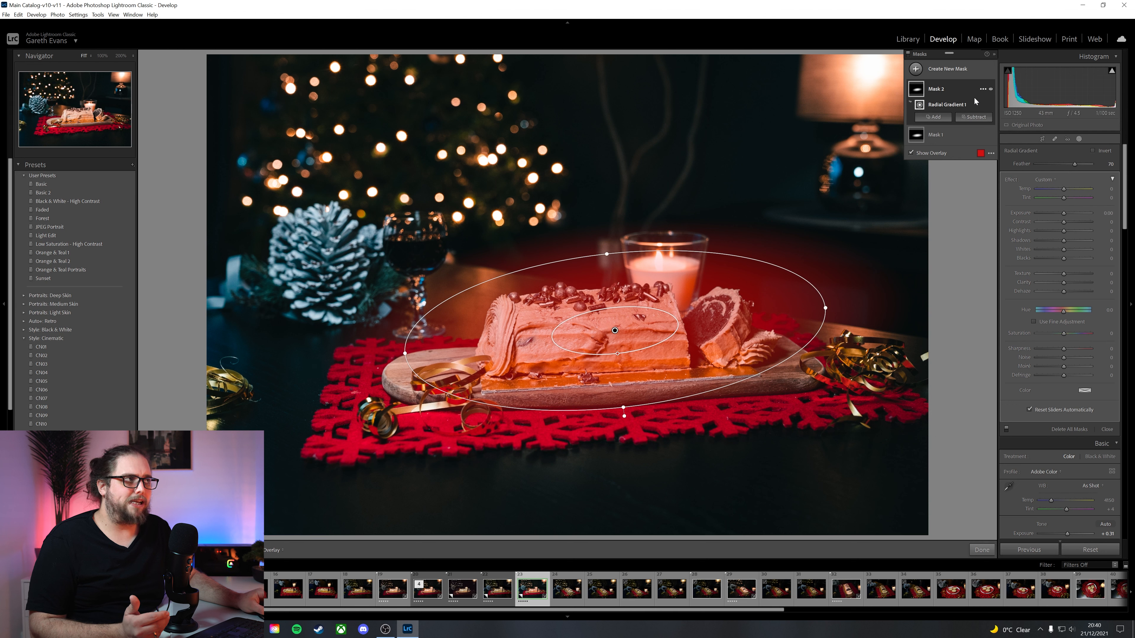
- Invert the second radial gradient so it covers the surroundings of the cake, and set its exposure to −0.55
left_click(982, 104)
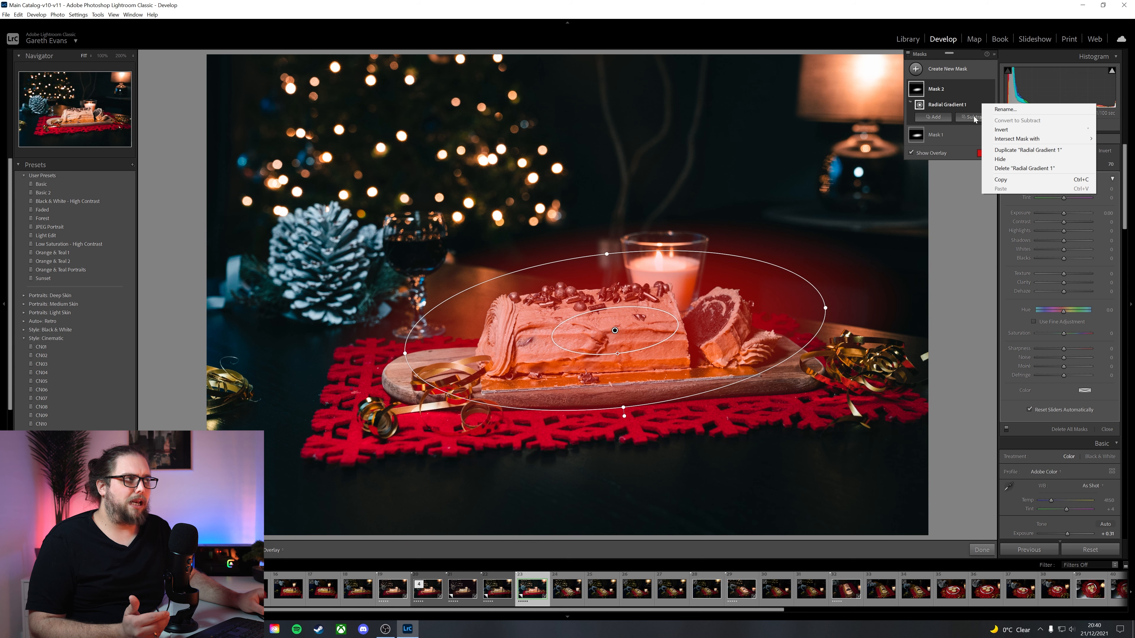
left_click(1006, 134)
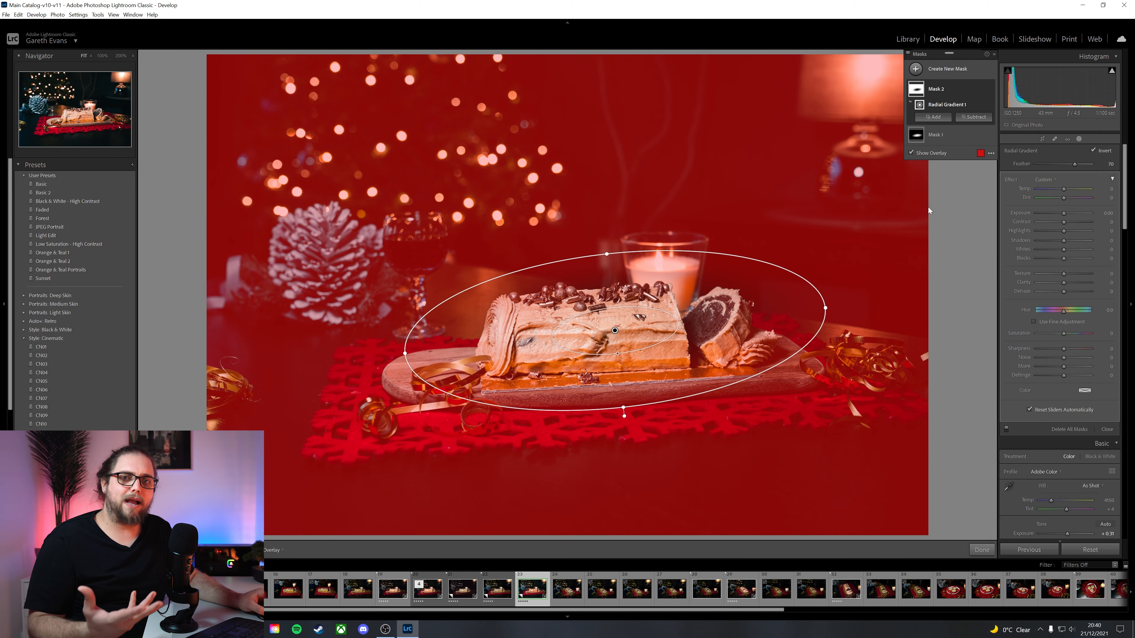
left_click_drag(1064, 213, 1060, 213)
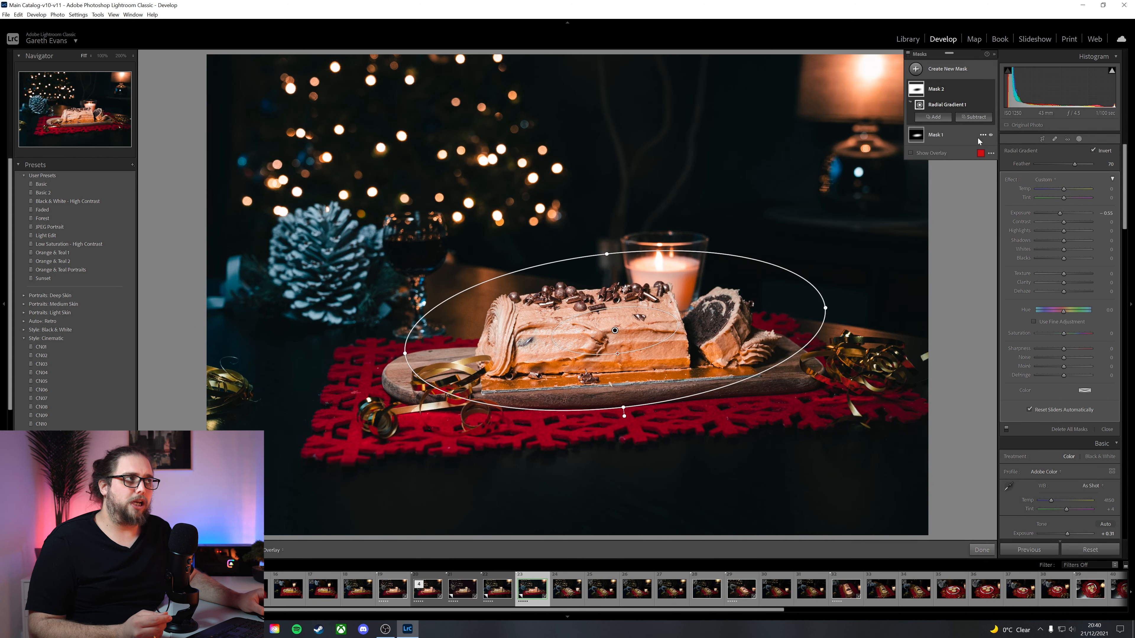
left_click(910, 53)
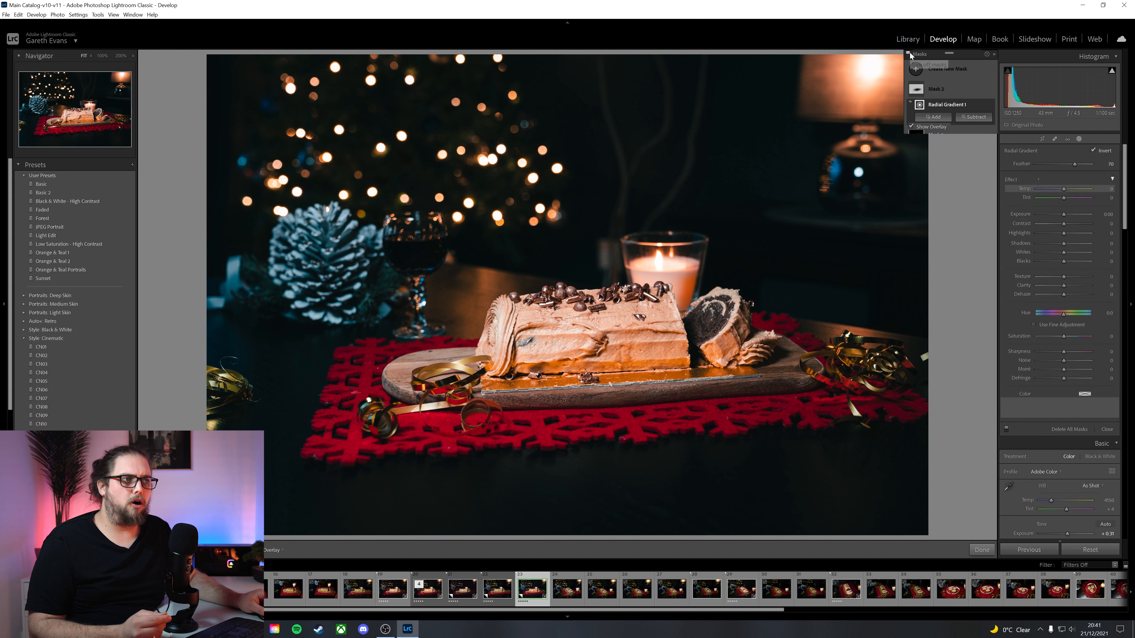
left_click(909, 53)
left_click(908, 53)
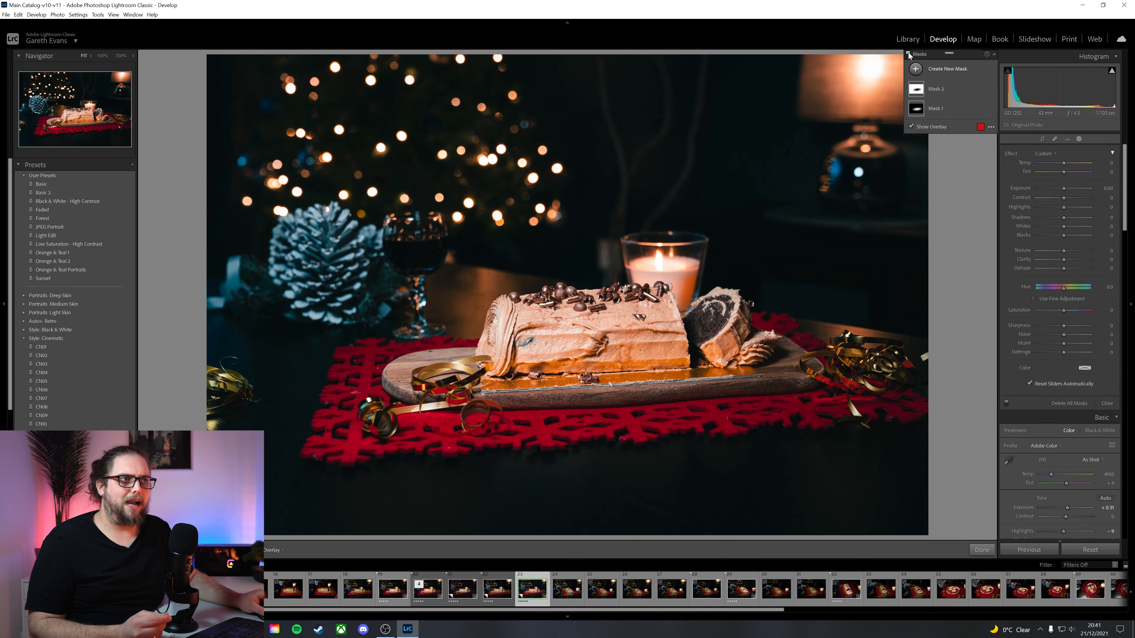
- Add a new brush mask with the overlay hidden and set its temperature to 31
left_click(954, 71)
left_click(963, 113)
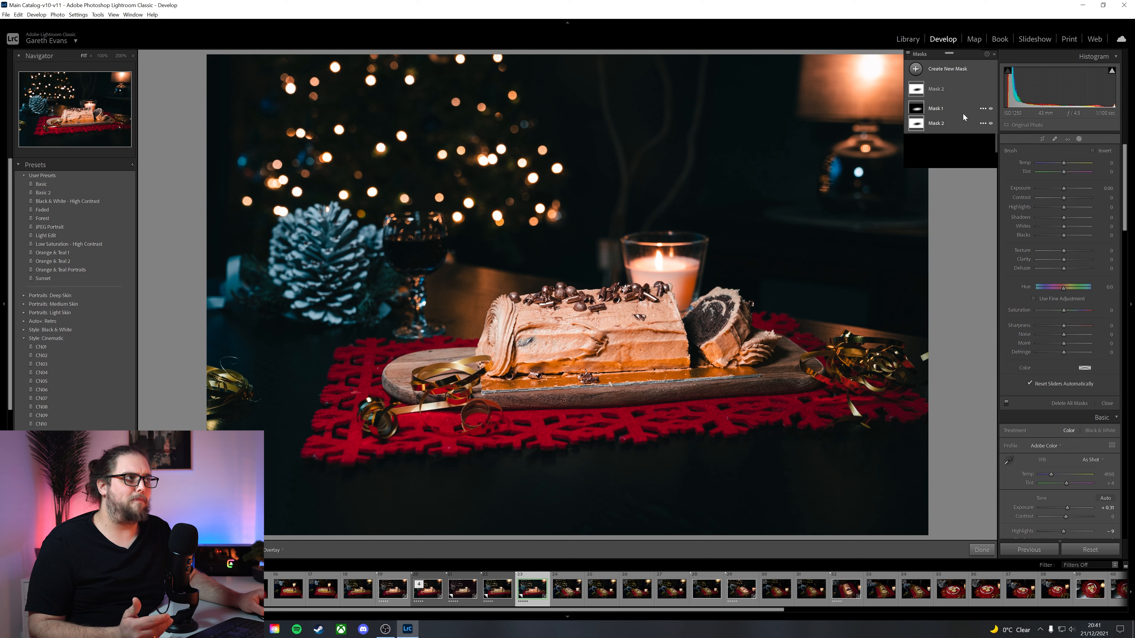
key("o")
left_click_drag(1066, 234, 1075, 233)
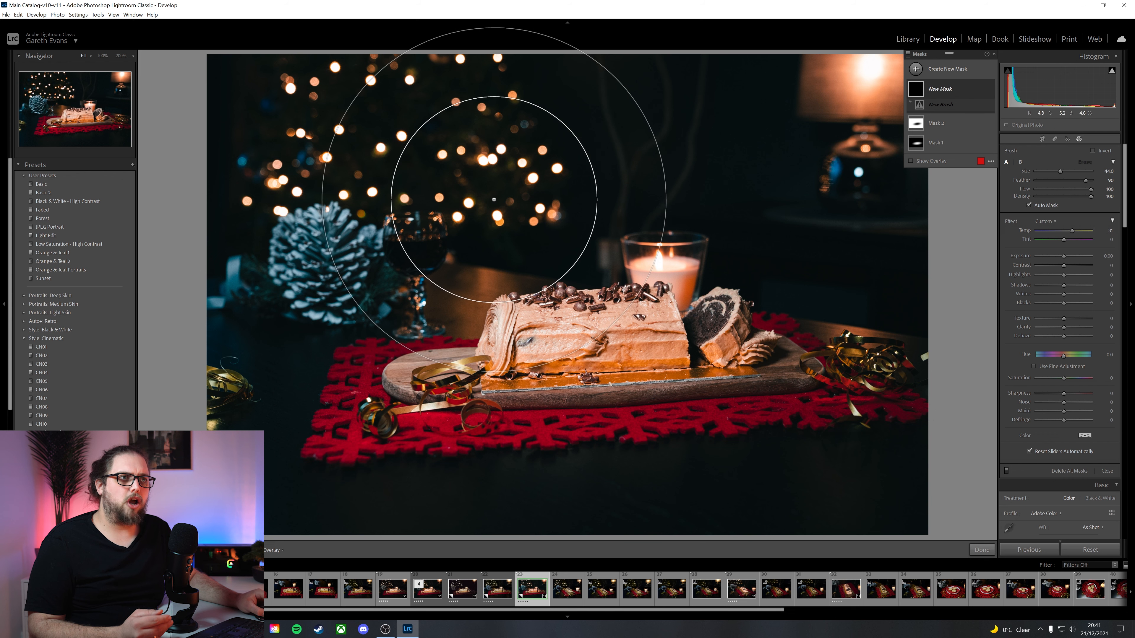
- Paint the warming brush over the tree, lamp, pinecone and table areas around the cake, using a smaller brush near the ribbons
mouse_move(432, 151)
left_mouse_down()
mouse_move(494, 101)
mouse_move(455, 126)
mouse_move(380, 126)
mouse_move(332, 108)
left_mouse_up()
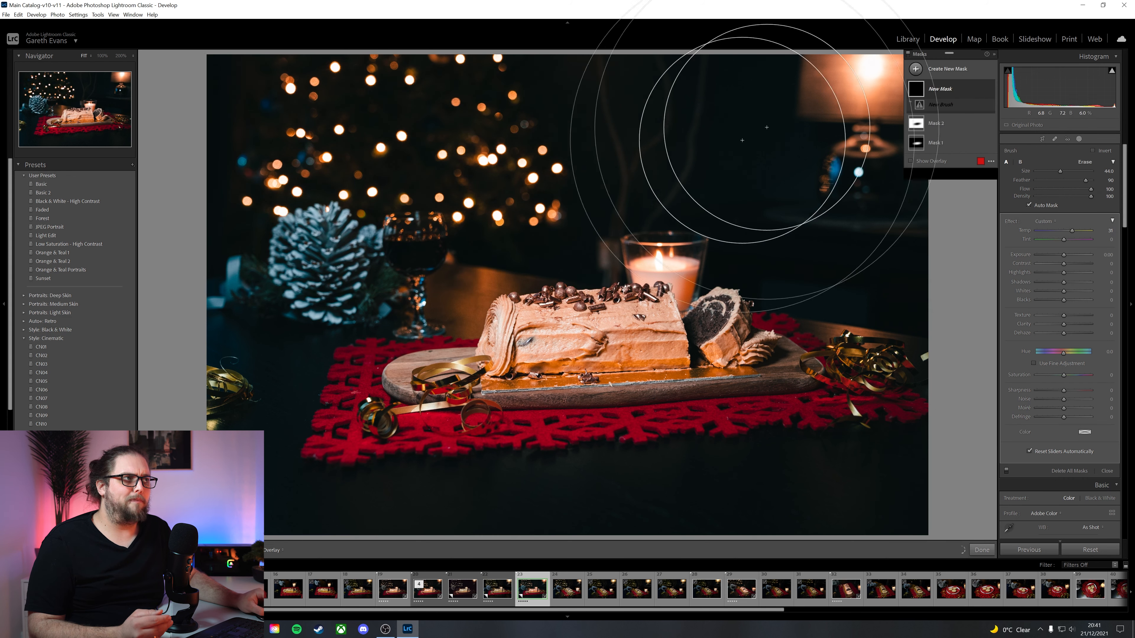
mouse_move(816, 127)
left_mouse_down()
mouse_move(849, 140)
mouse_move(646, 114)
mouse_move(368, 258)
left_mouse_up()
mouse_move(293, 416)
left_mouse_down()
mouse_move(264, 431)
mouse_move(294, 299)
left_mouse_up()
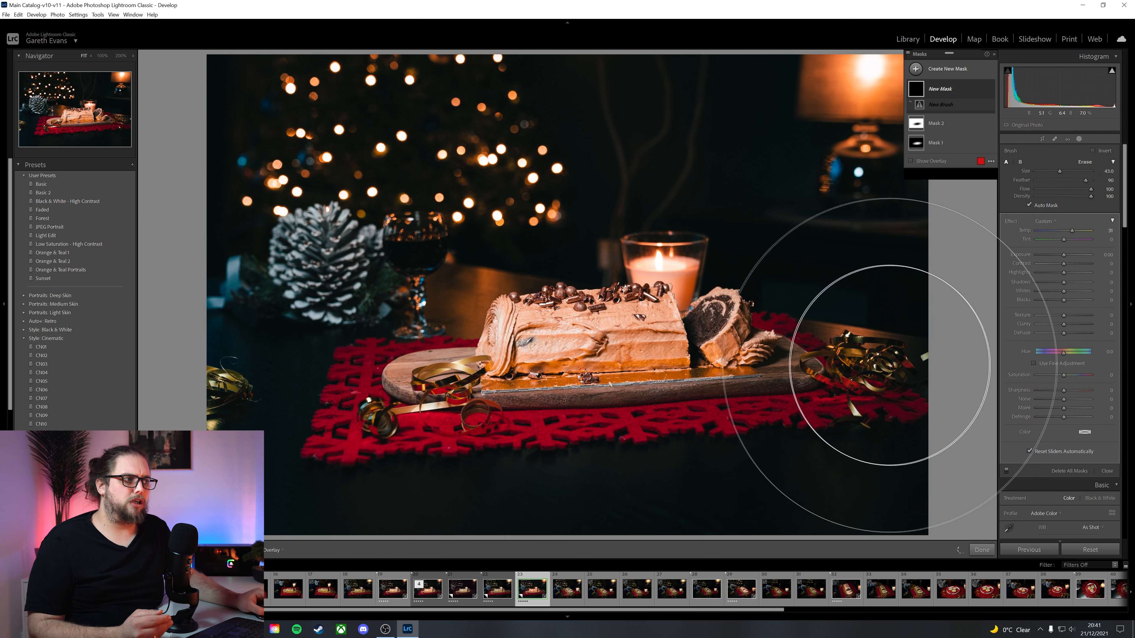
scroll(868, 370, "down", 5)
mouse_move(868, 370)
left_mouse_down()
mouse_move(848, 355)
mouse_move(826, 385)
left_mouse_up()
mouse_move(300, 407)
left_mouse_down()
mouse_move(266, 367)
mouse_move(278, 393)
mouse_move(357, 421)
left_mouse_up()
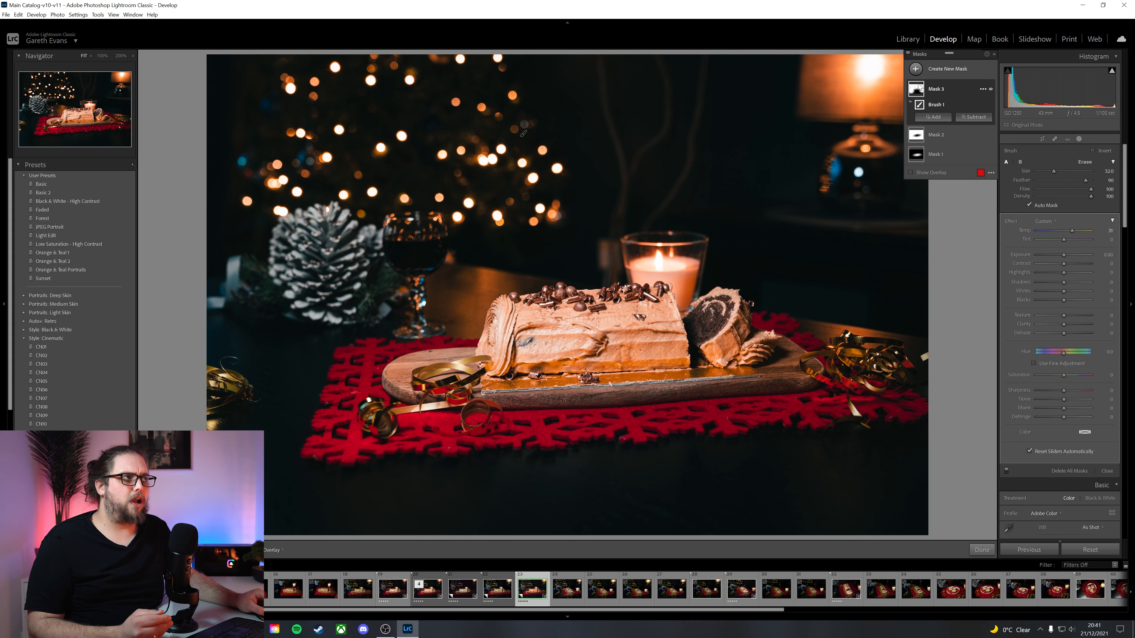
- Compare the photo with the brush mask hidden and shown, and finish masking
left_click(991, 89)
left_click(991, 89)
left_click(991, 89)
left_click(991, 88)
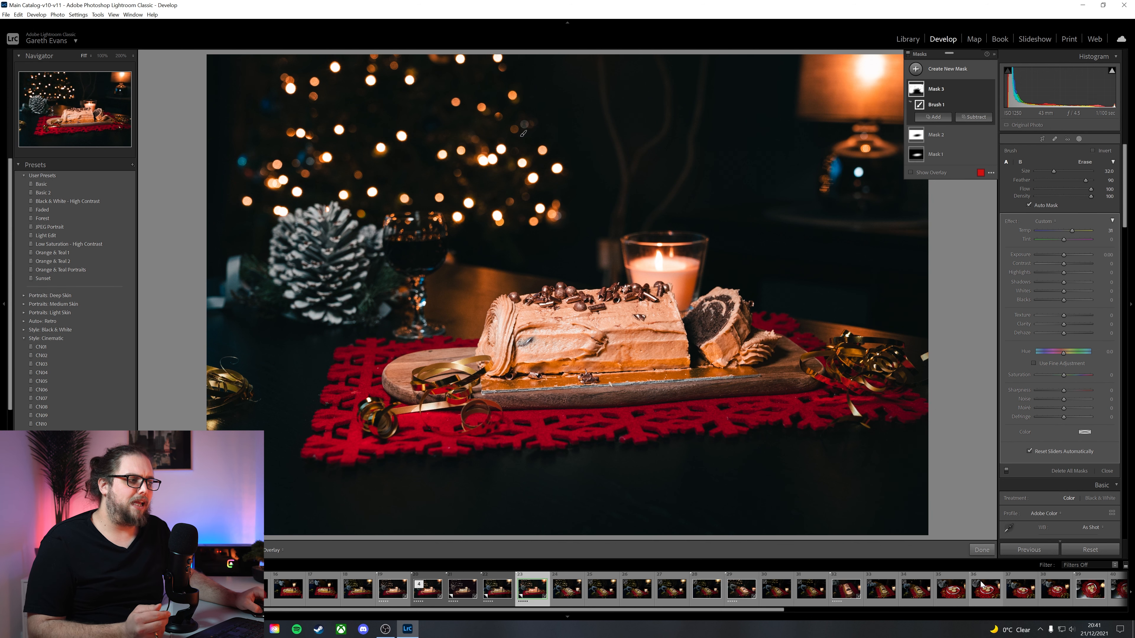
left_click(981, 550)
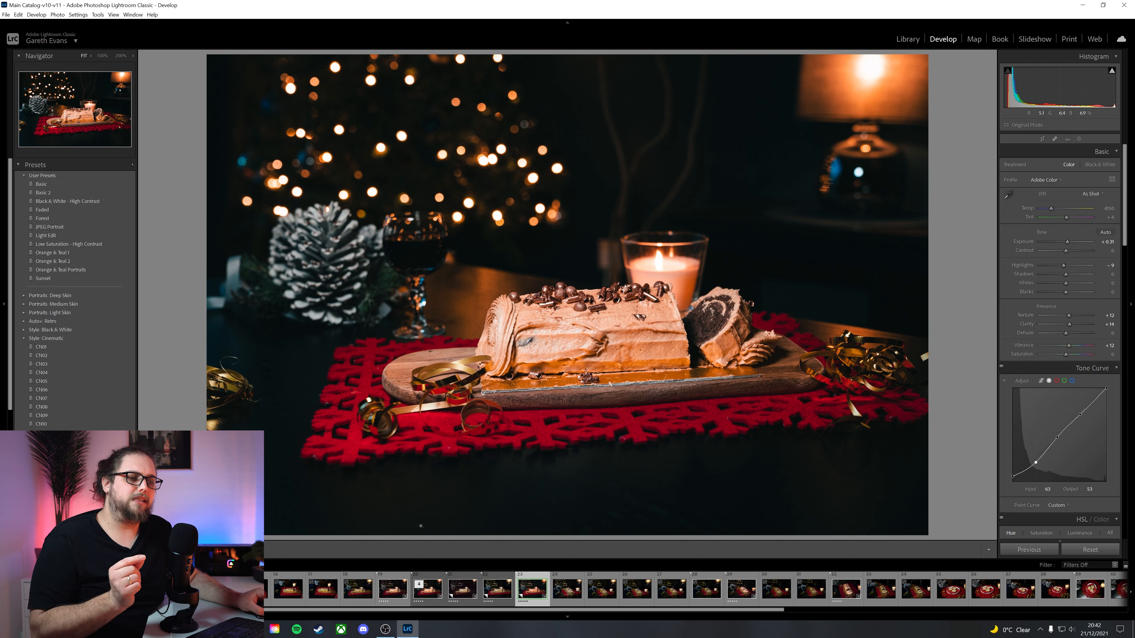
- Create a virtual copy of the edited photo and apply the CN03 cinematic preset to it
right_click(534, 597)
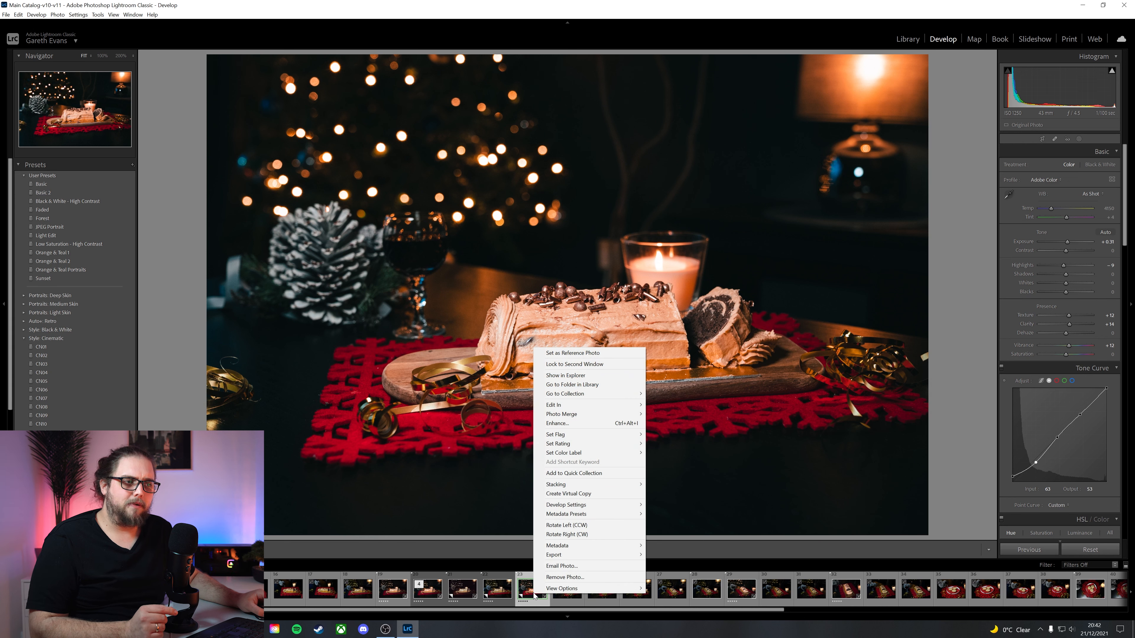
left_click(582, 495)
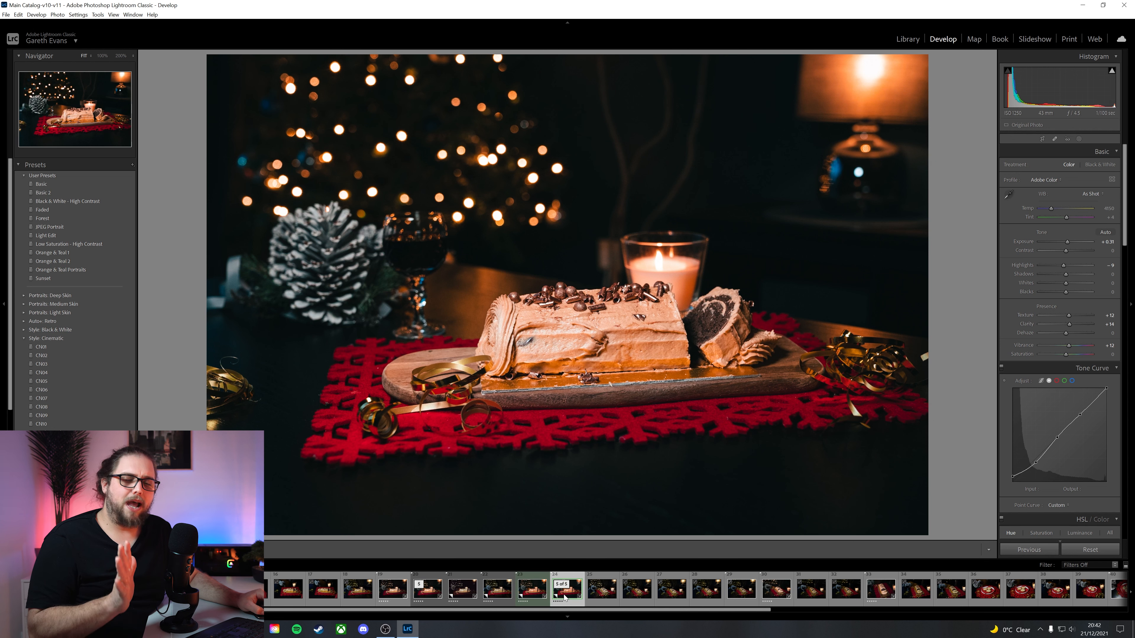
left_click(116, 363)
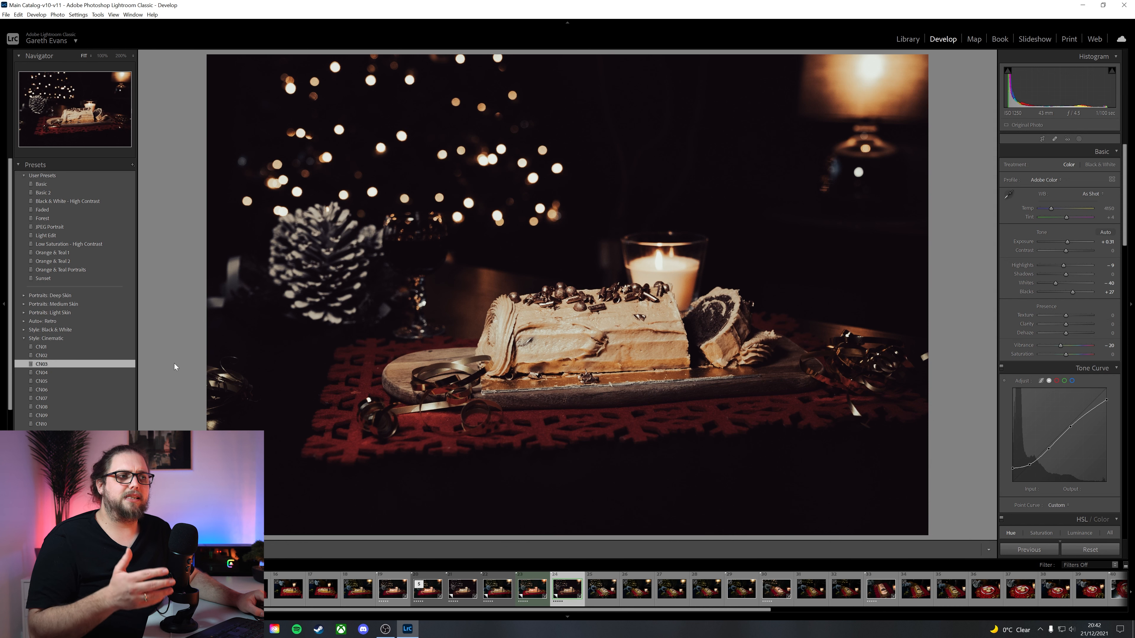
- Compare the CN03 virtual copy with the warm edited version of the photo
left_click(548, 598)
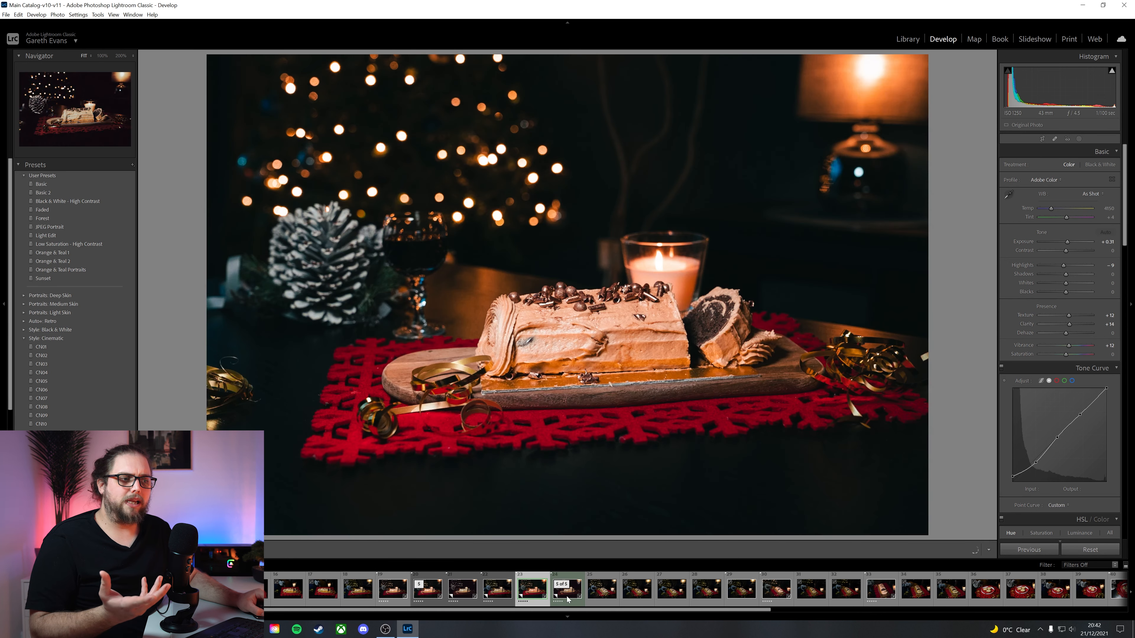
left_click(567, 597)
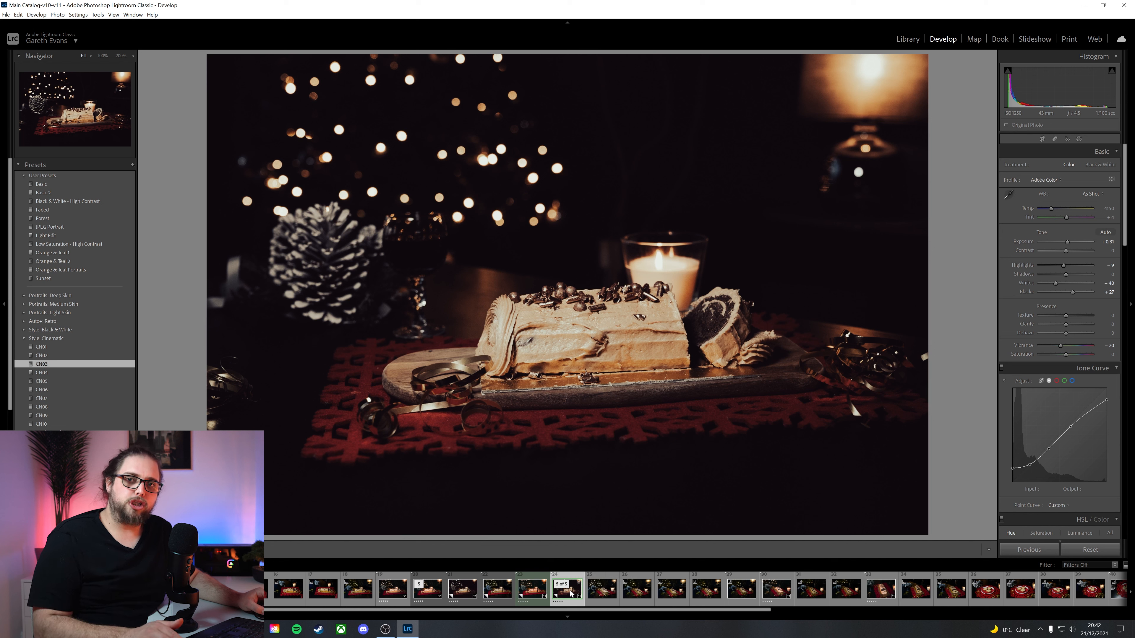
left_click(533, 589)
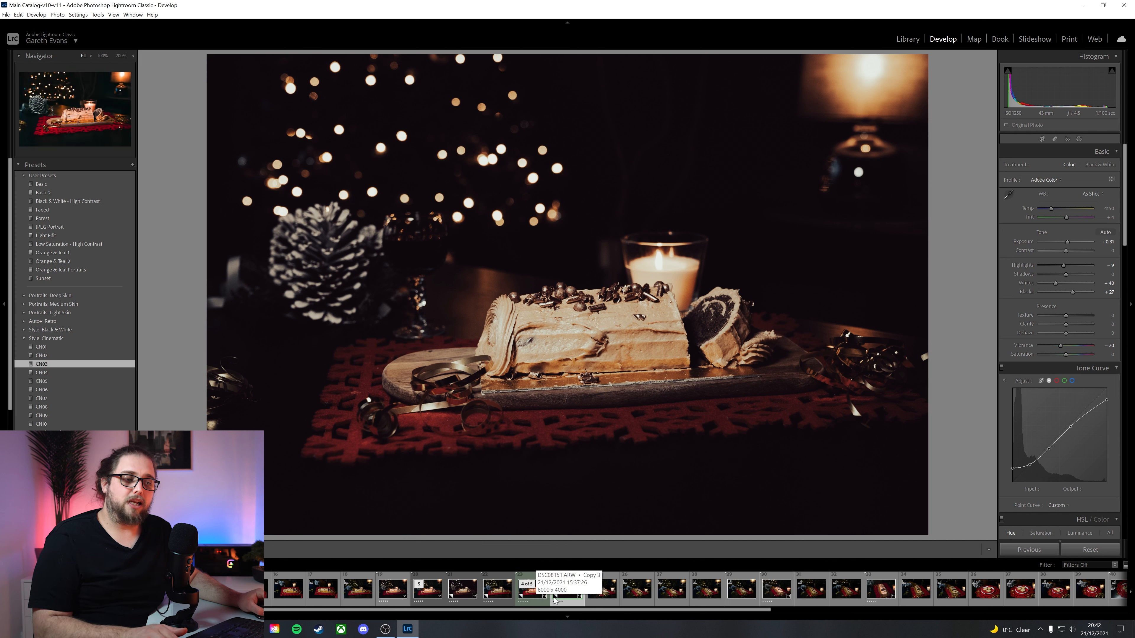
- Select both the warm edit and its CN03 copy and open them as layers in Photoshop
left_click(530, 597, "ctrl")
right_click(532, 597)
mouse_move(570, 406)
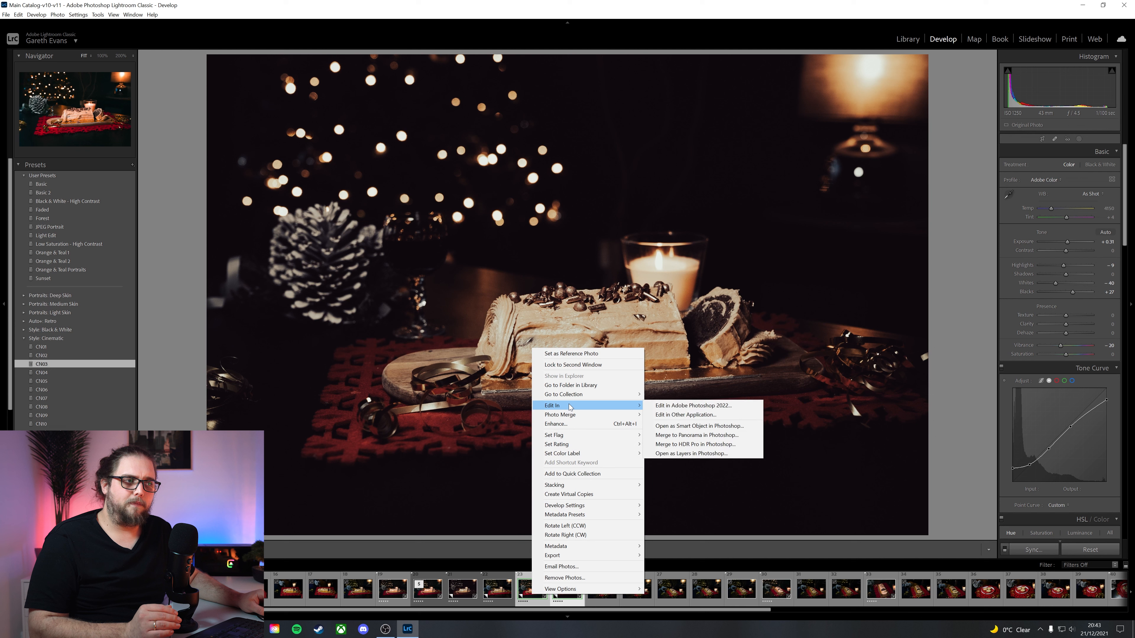
left_click(689, 457)
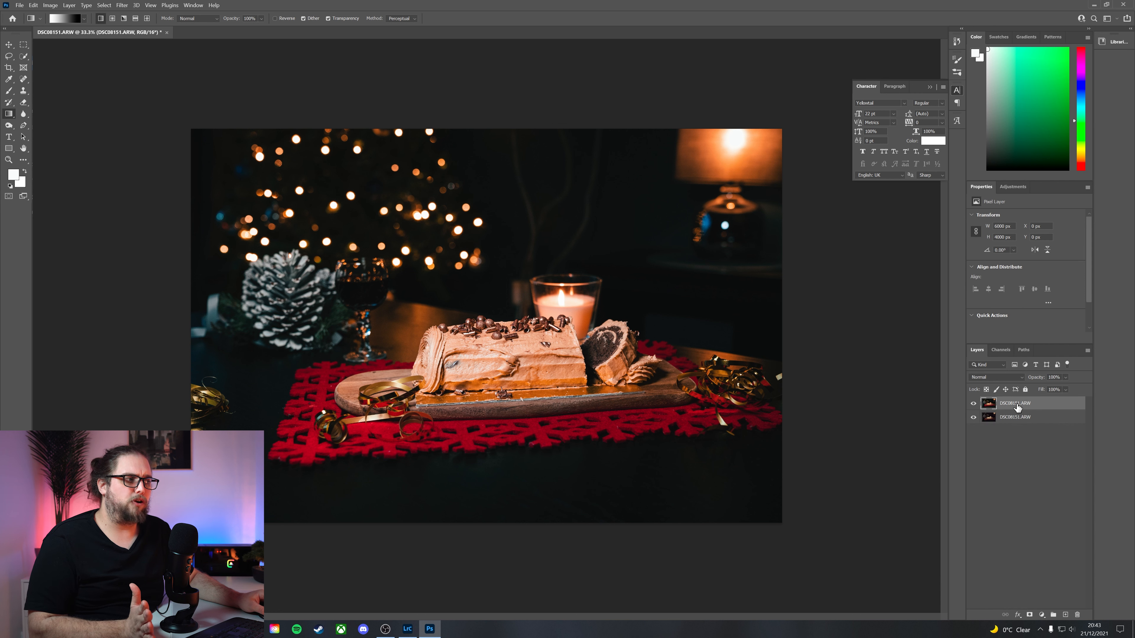
- Compare the two layers, move the muted CN03 layer above the warm edit, and set its opacity to 50%
left_click(974, 404)
left_click(974, 404)
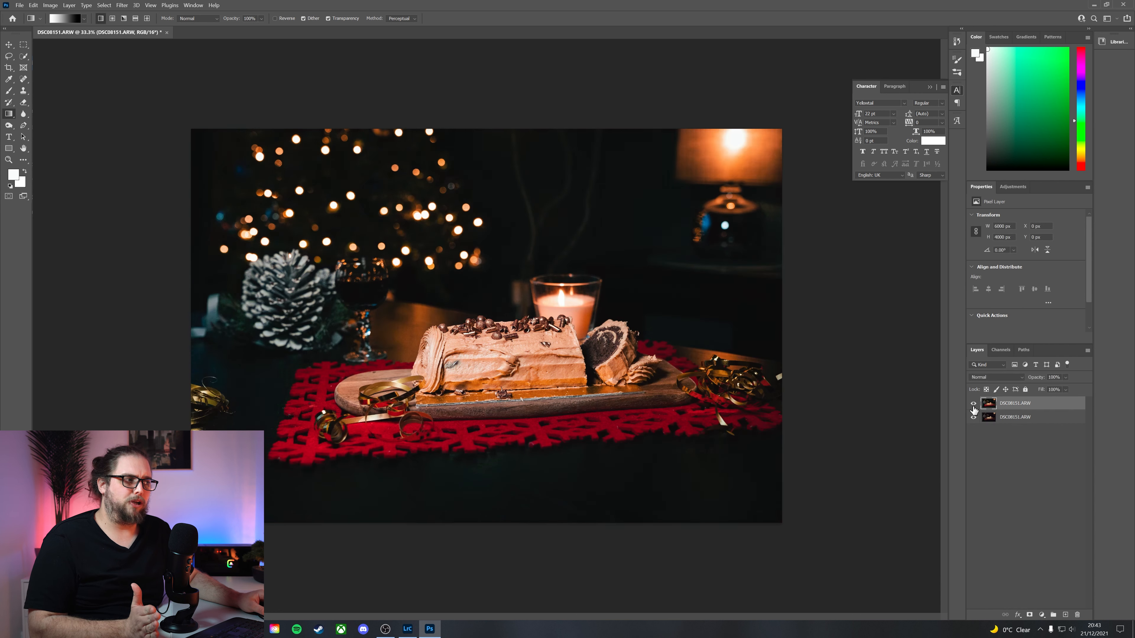
left_click_drag(1025, 402, 1026, 401)
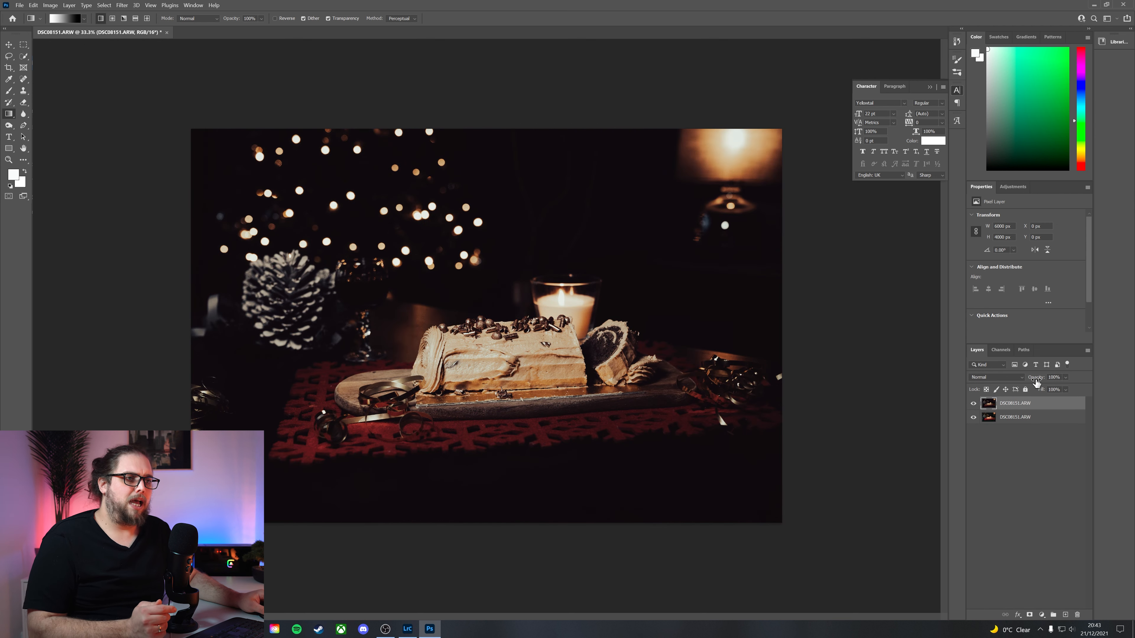
left_click_drag(1036, 381, 1014, 380)
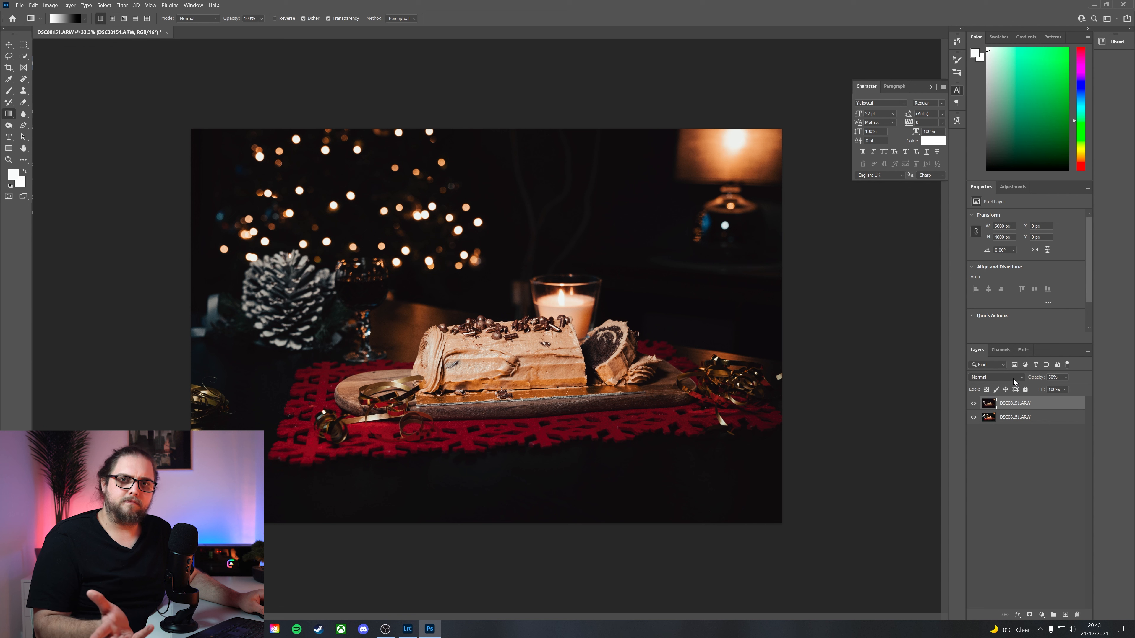
- Try the CN03 layer at 35% opacity and settle on 20%, comparing the blend with the layer hidden and shown
left_click(974, 403)
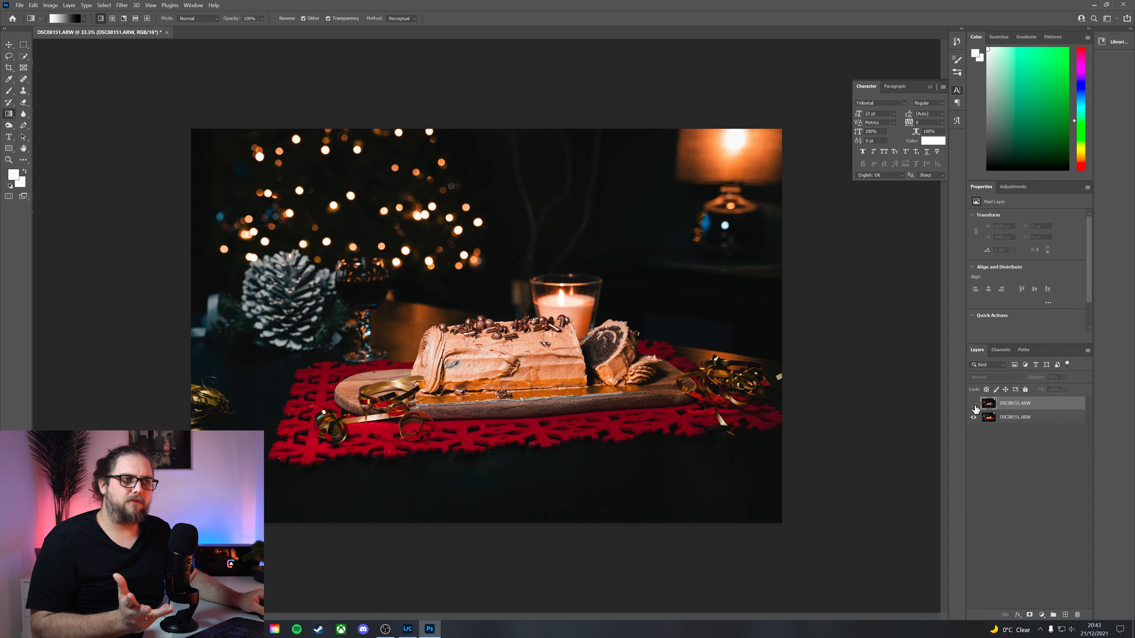
left_click(974, 404)
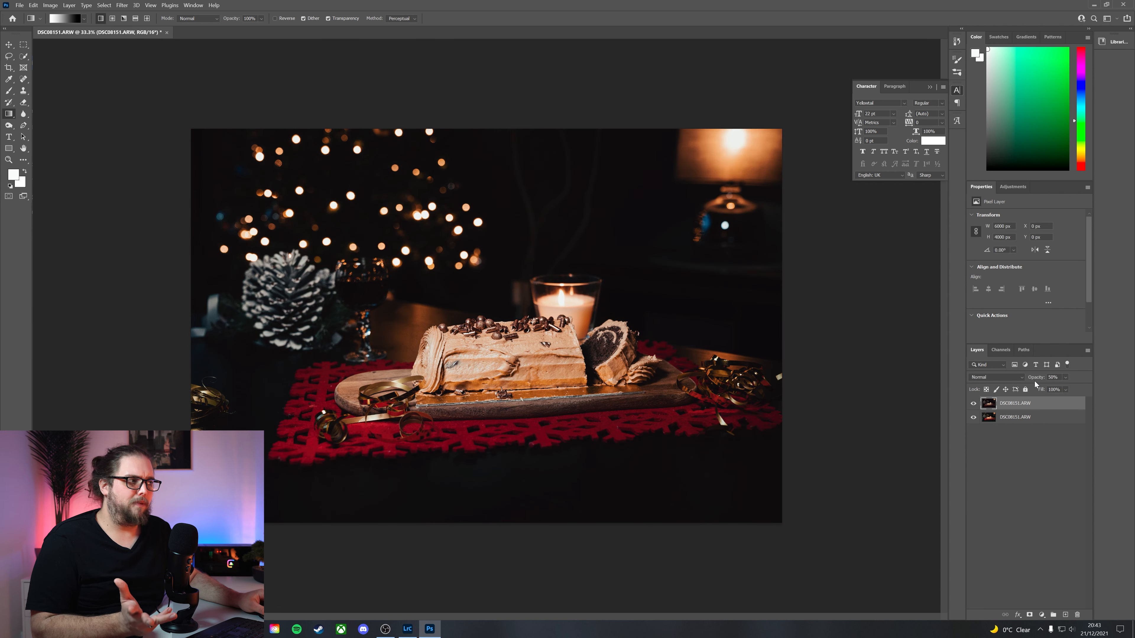
left_click_drag(1037, 380, 1030, 380)
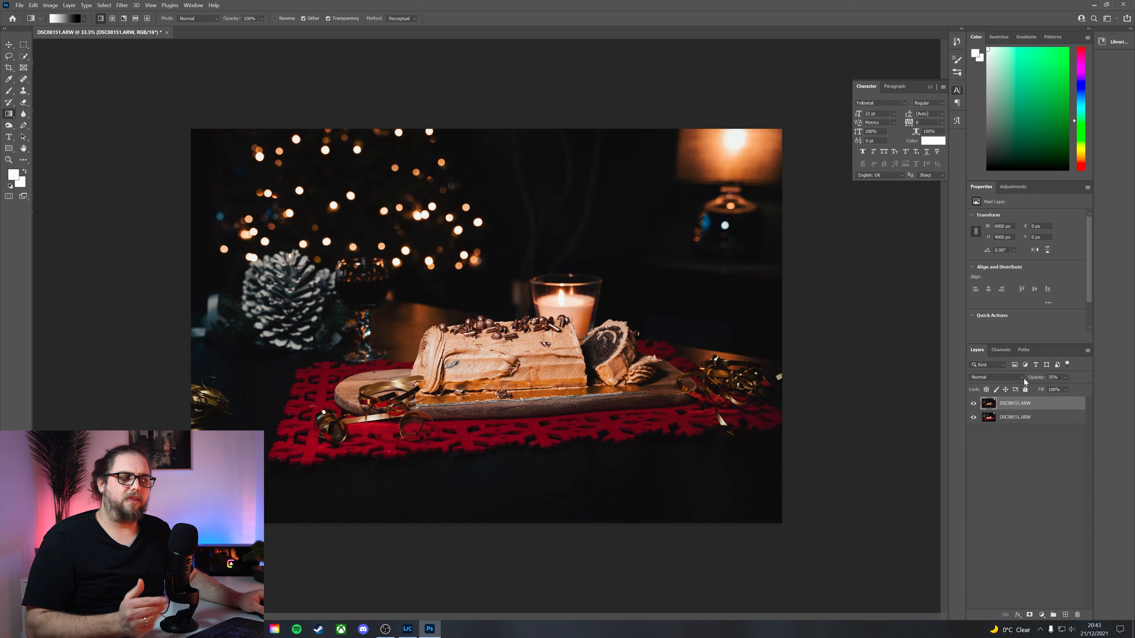
left_click(973, 404)
left_click(973, 404)
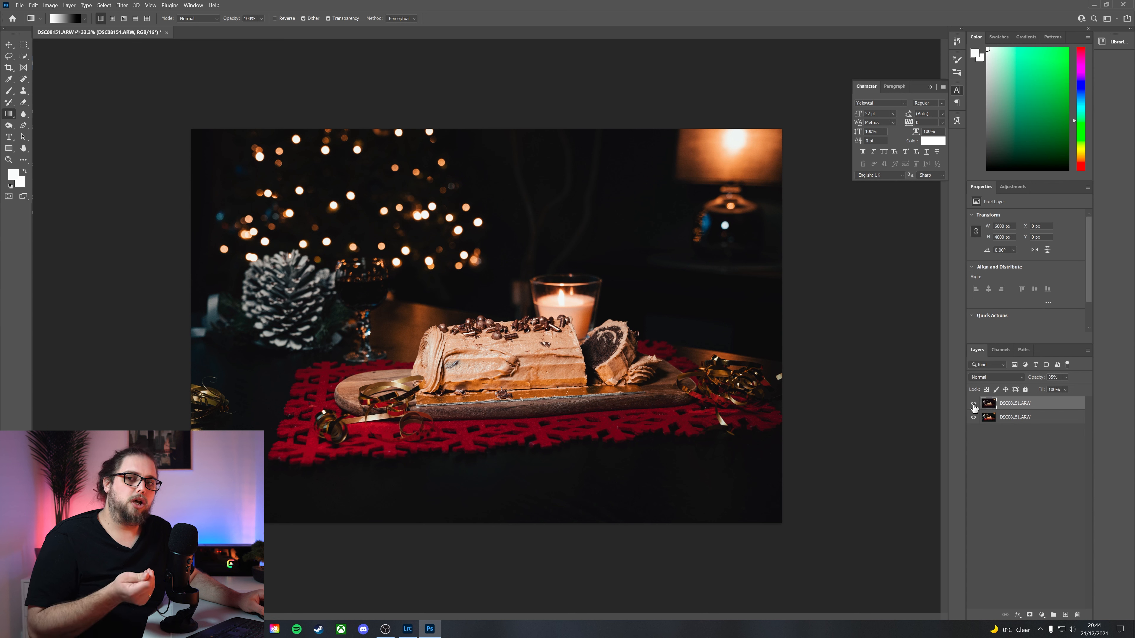
left_click_drag(1035, 379, 1028, 380)
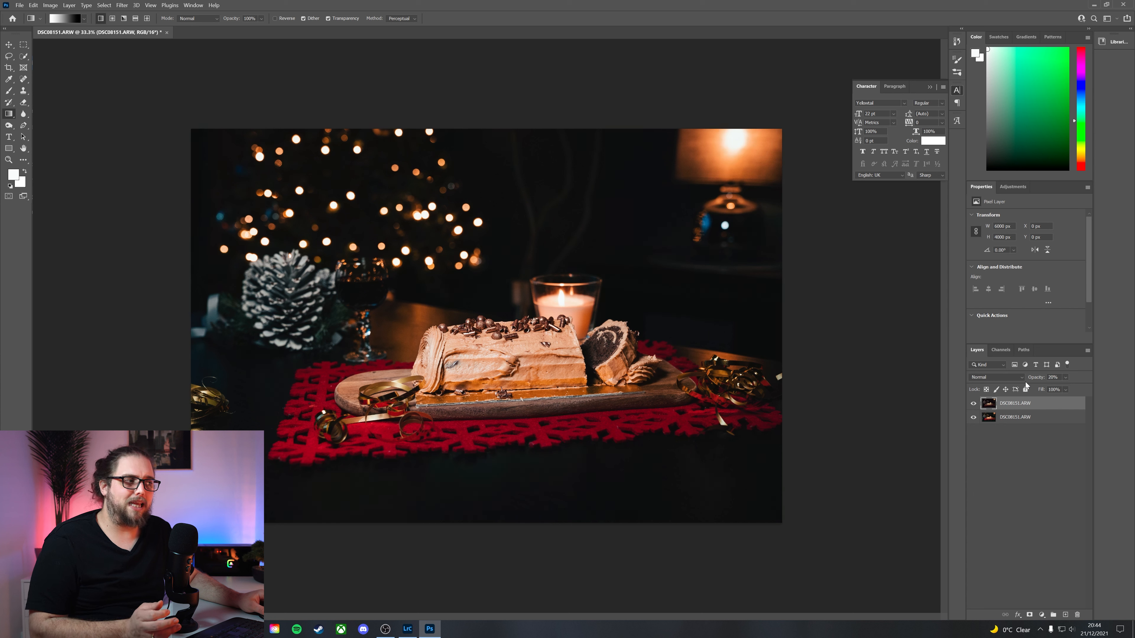
left_click(974, 404)
left_click(974, 405)
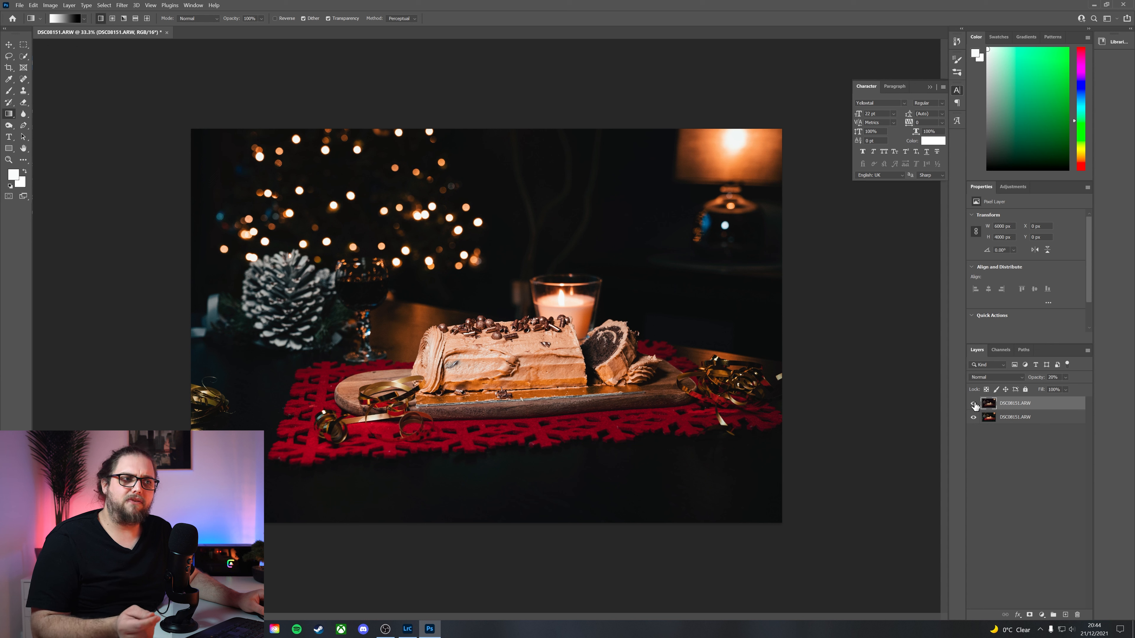
- Add a Color Lookup adjustment layer above both photo layers with the Crisp_Warm.look 3D LUT and reduce its opacity to 23%
left_click(1028, 486)
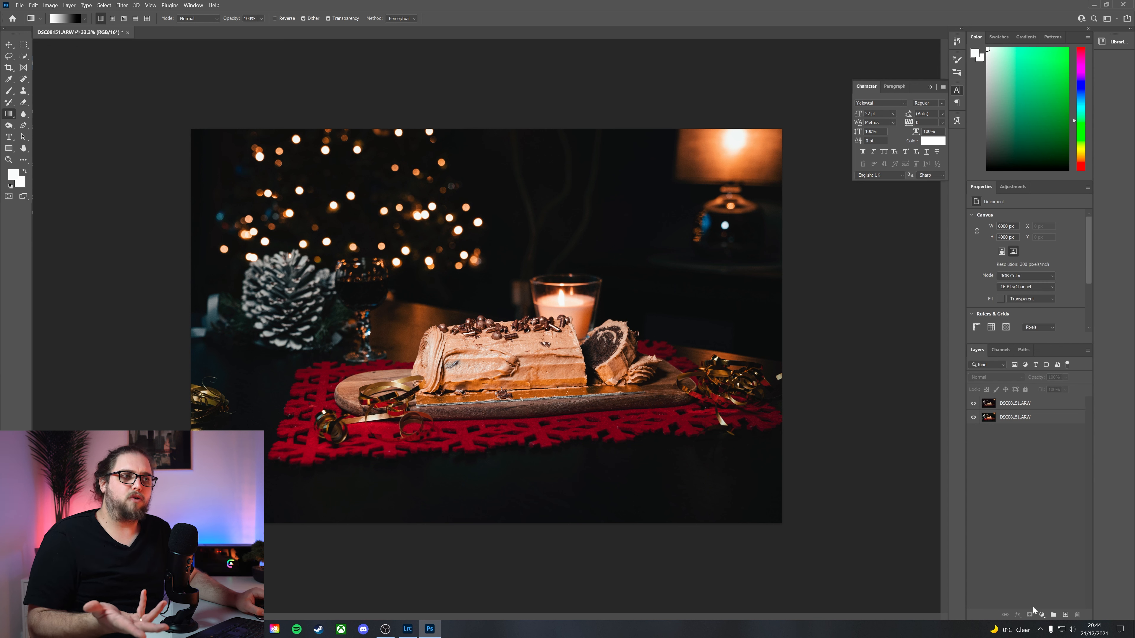
left_click(1042, 614)
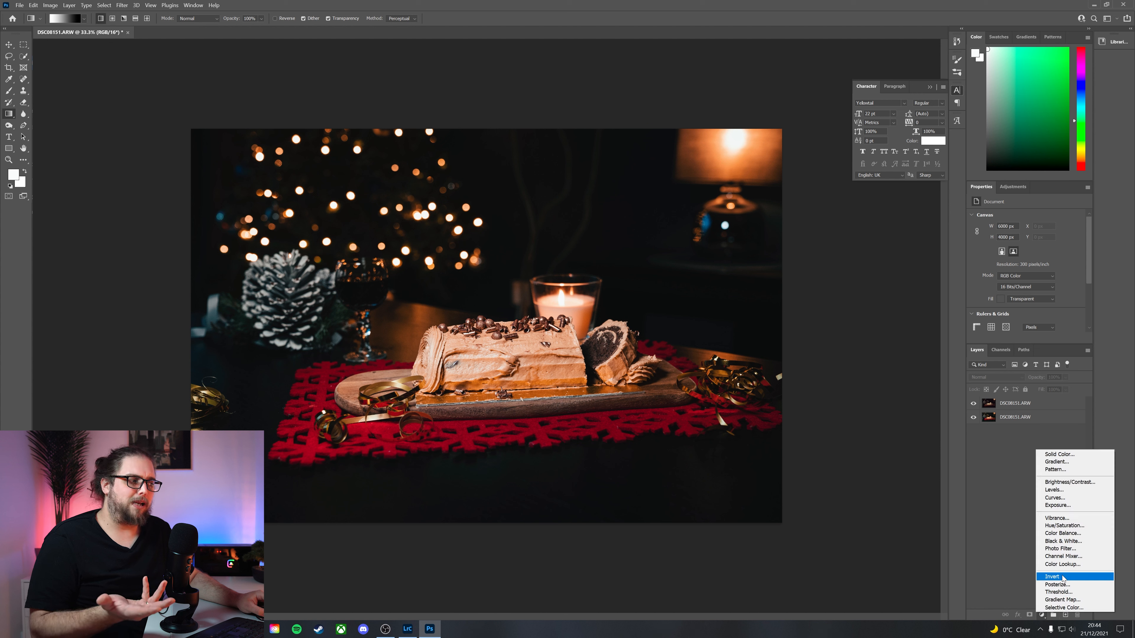
left_click(1063, 565)
left_click(1043, 217)
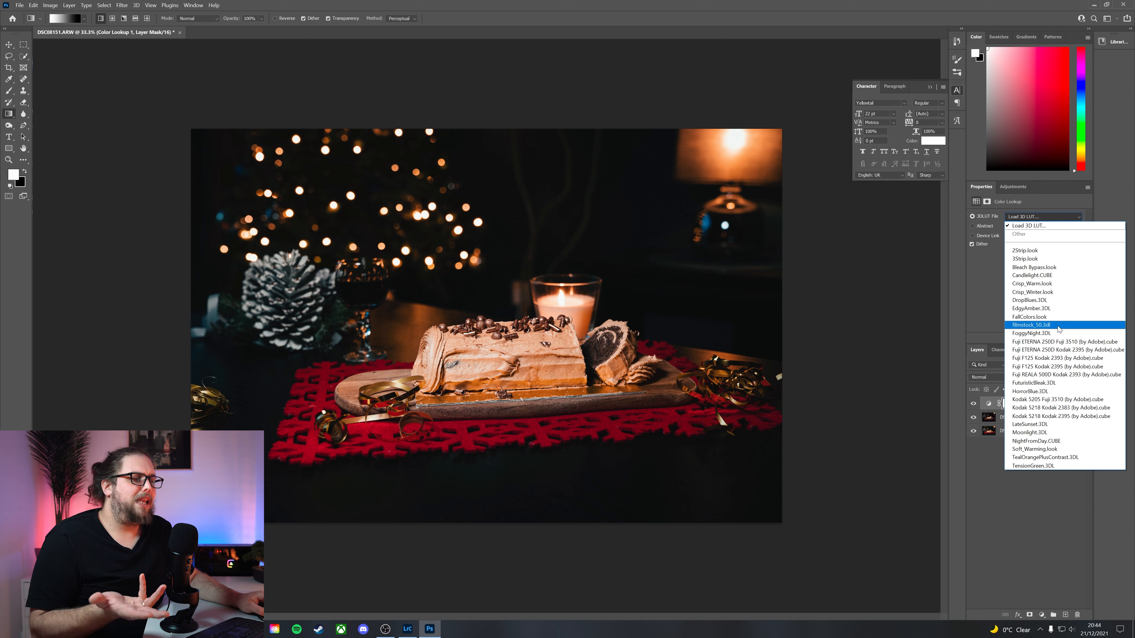
left_click(1051, 288)
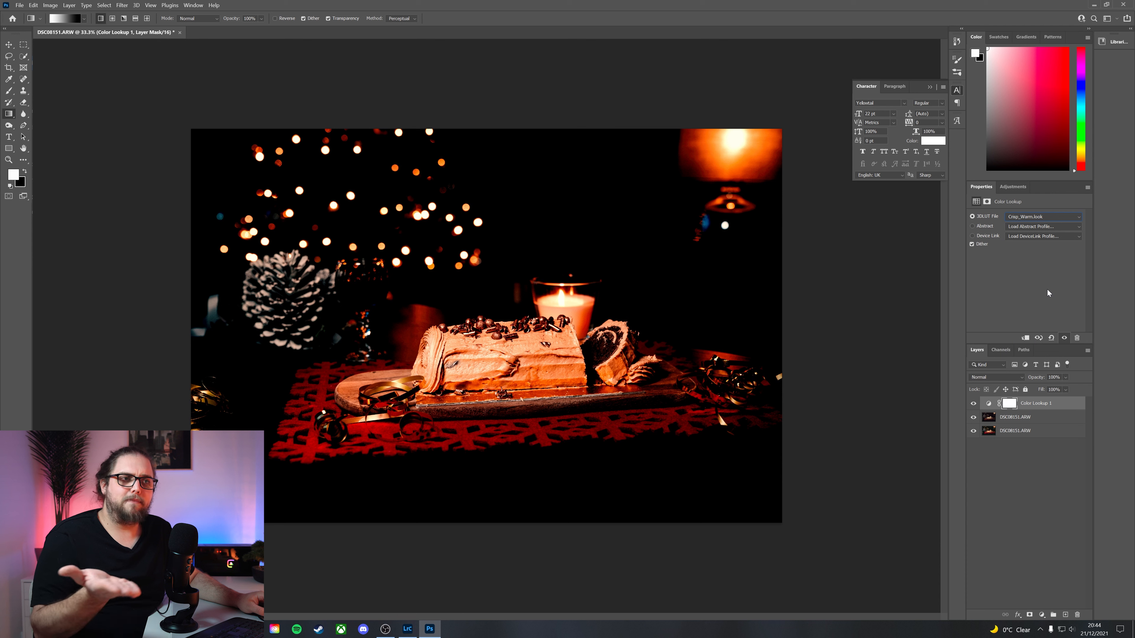
left_click_drag(1036, 379, 1003, 380)
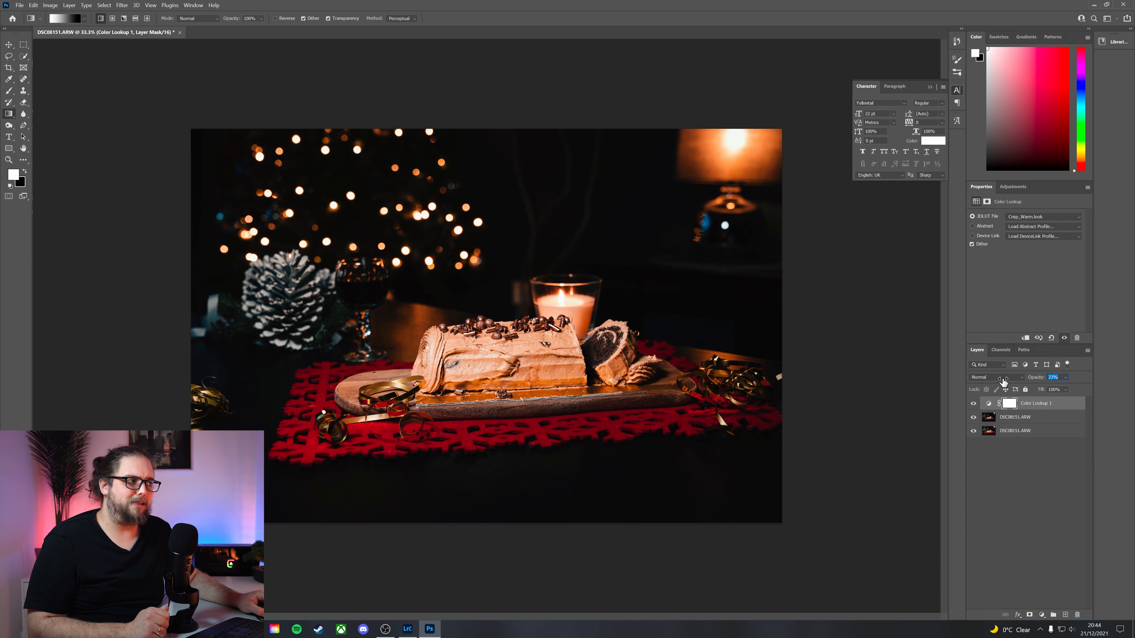
- Compare the image with and without the Color Lookup layer and leave that layer hidden
left_click(973, 404)
left_click(973, 405)
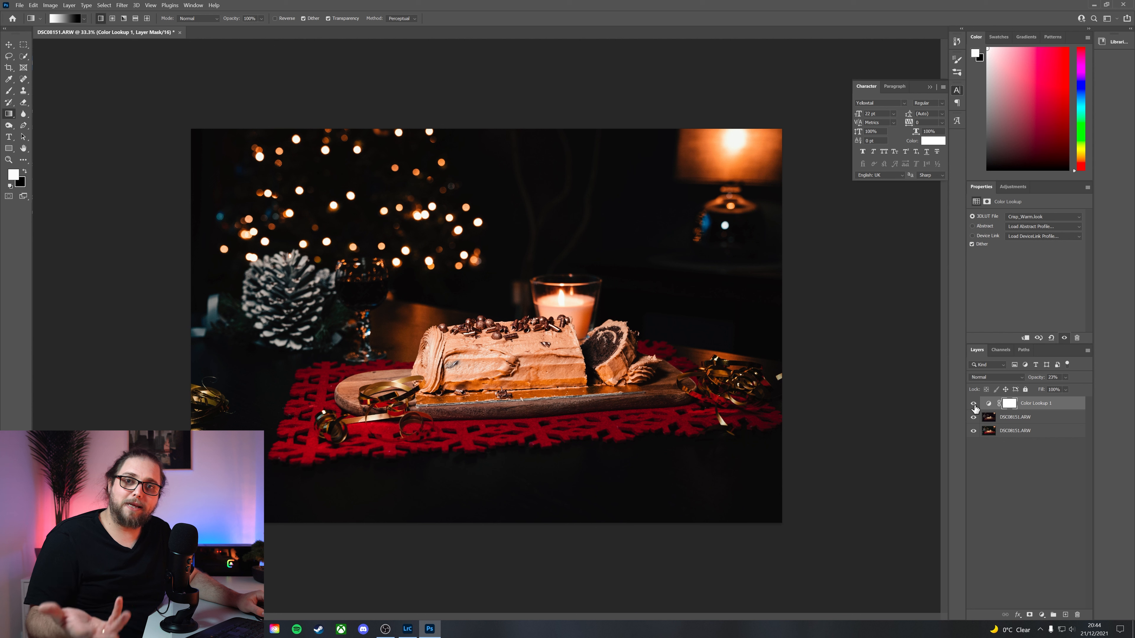
left_click(973, 404)
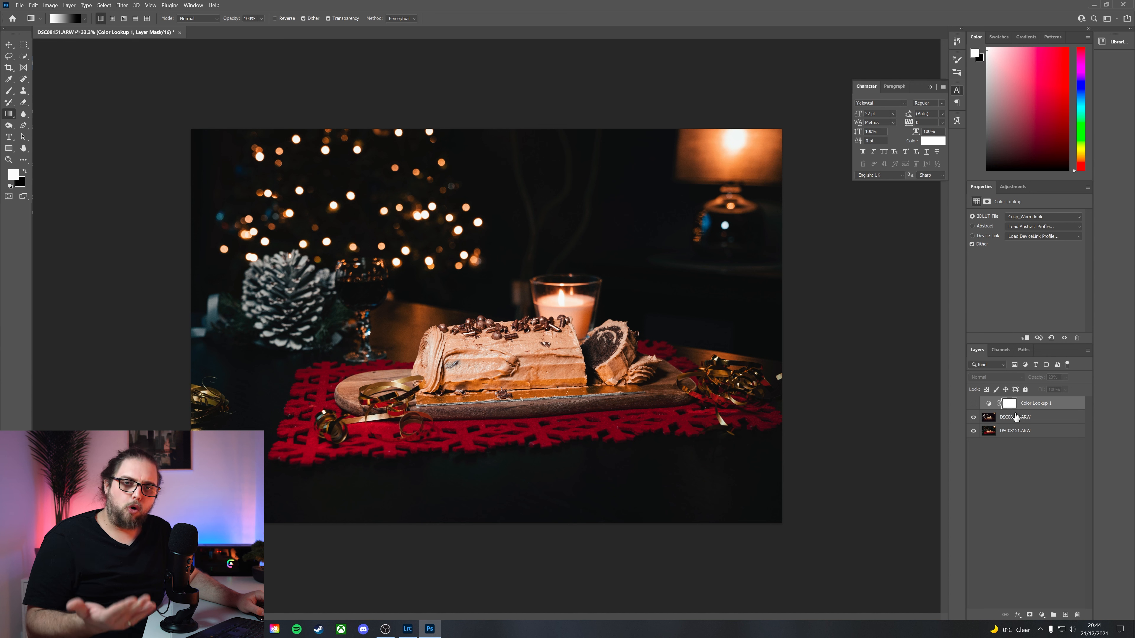
- Save the layered blend and close Photoshop to return to Lightroom Classic
key("ctrl+s")
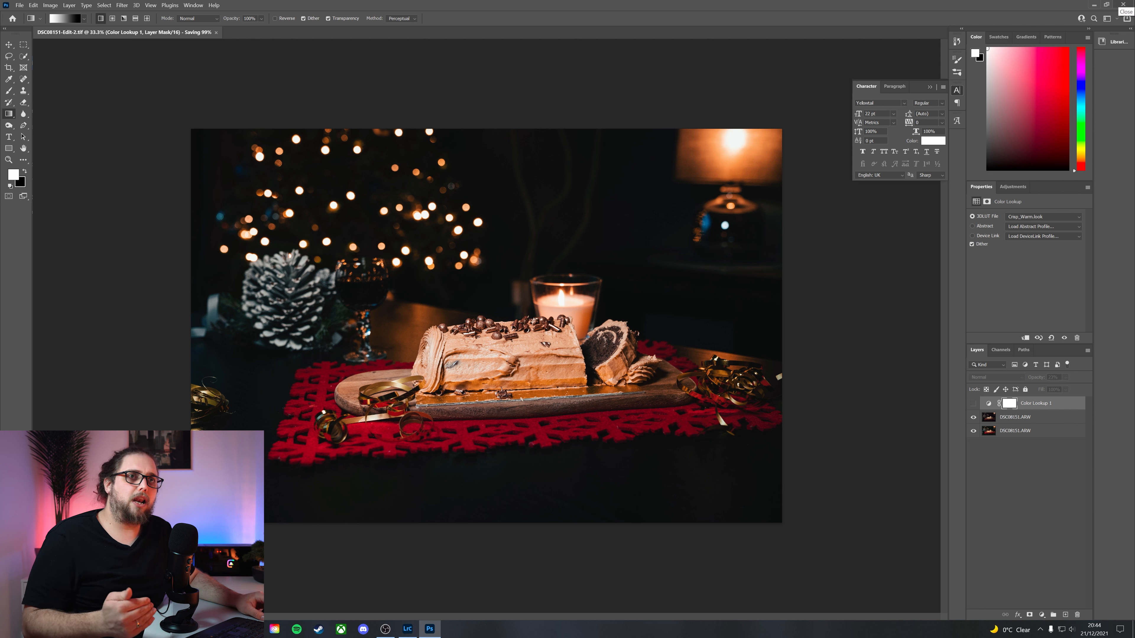
left_click(1122, 5)
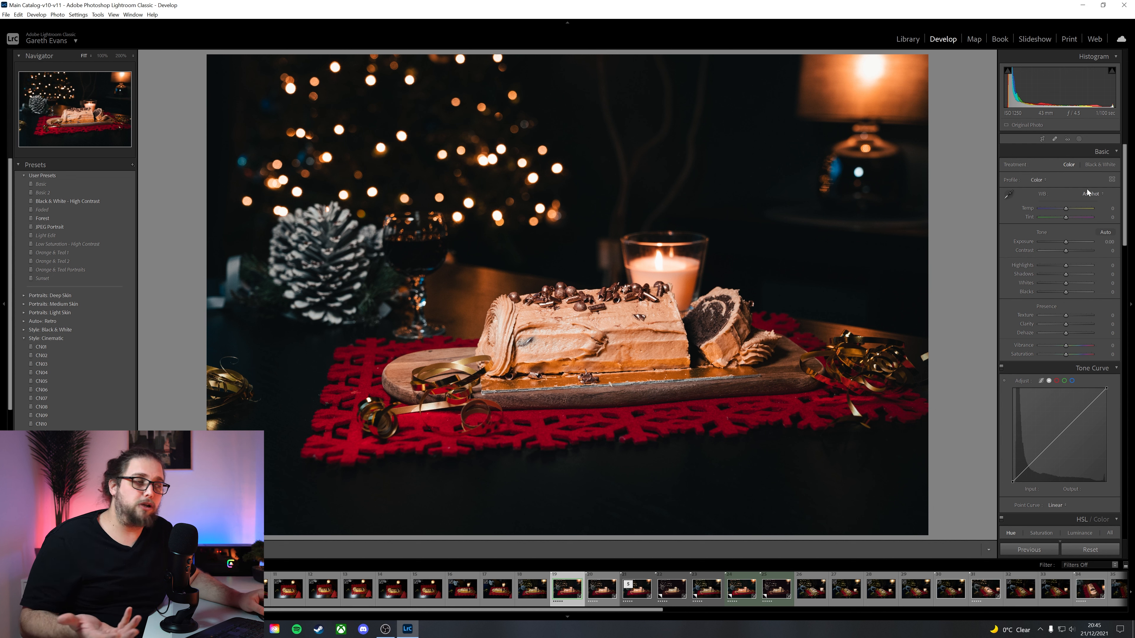
- Apply the Artistic 05 profile to the blended photo, trying slightly lower amounts and settling on 100
left_click(1112, 181)
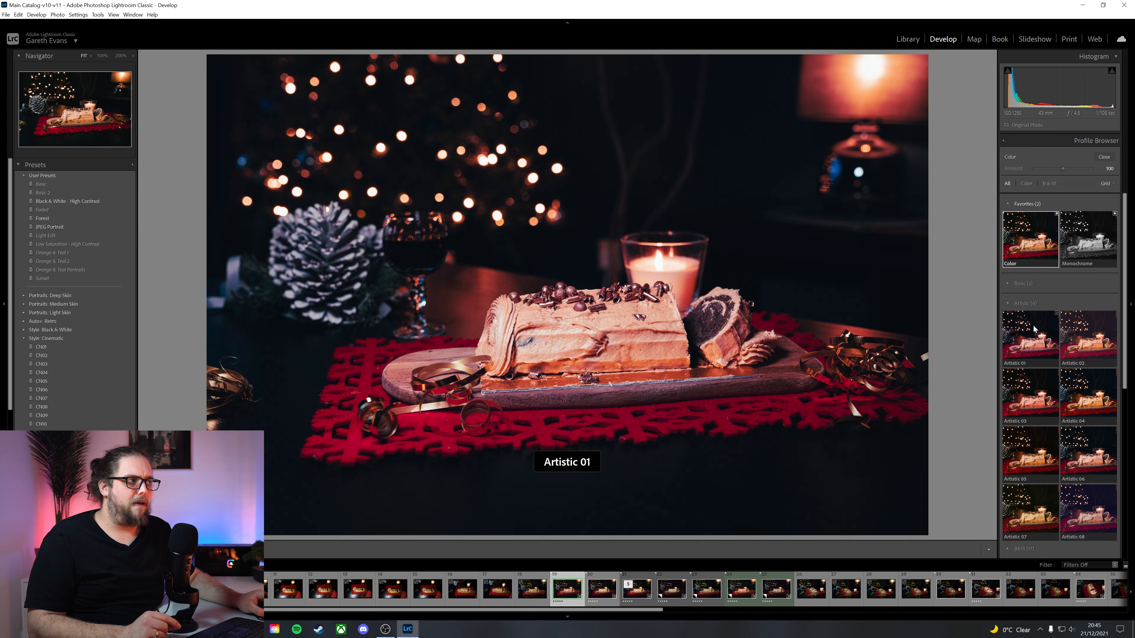
scroll(1033, 330, "down", 2)
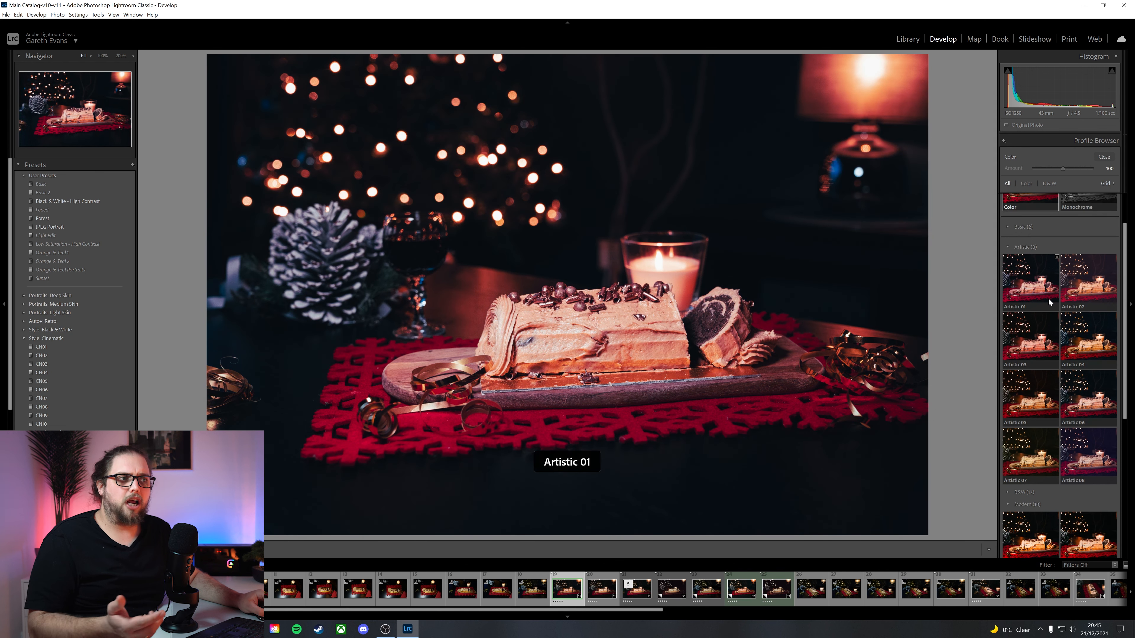
left_click(1025, 405)
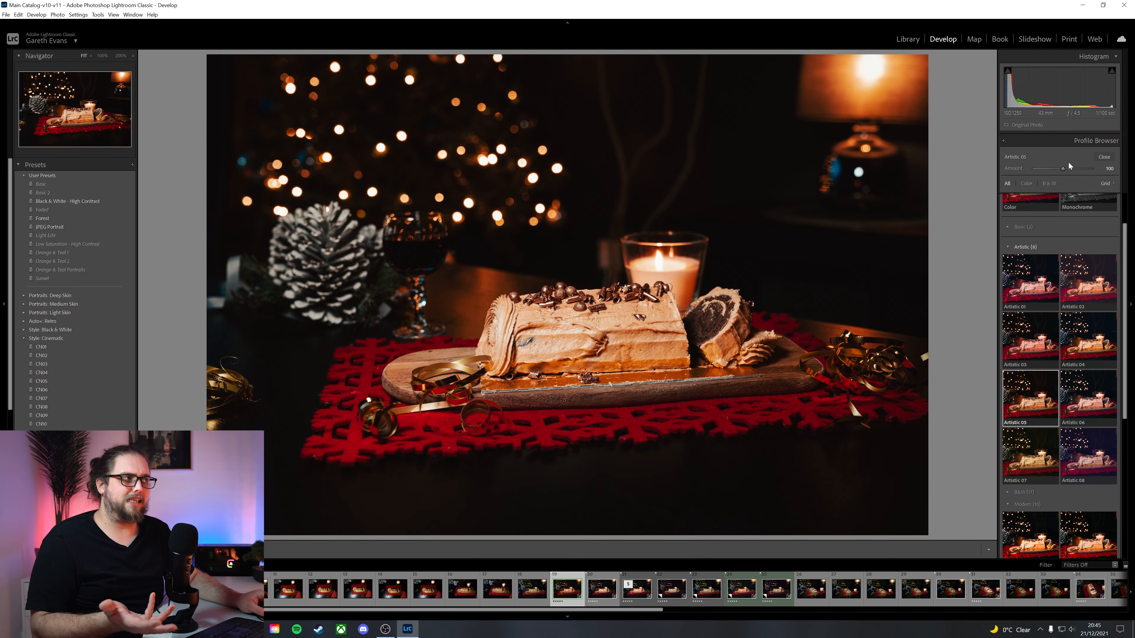
scroll(1074, 238, "up", 2)
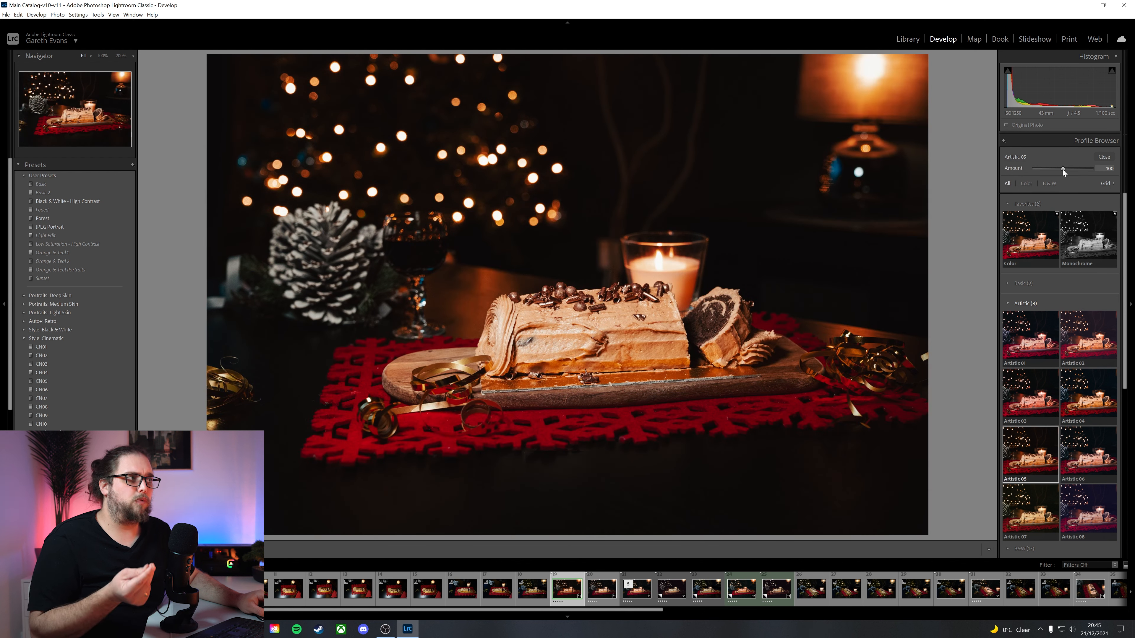
mouse_move(1062, 169)
left_mouse_down()
mouse_move(1031, 169)
mouse_move(1095, 169)
mouse_move(1055, 173)
left_mouse_up()
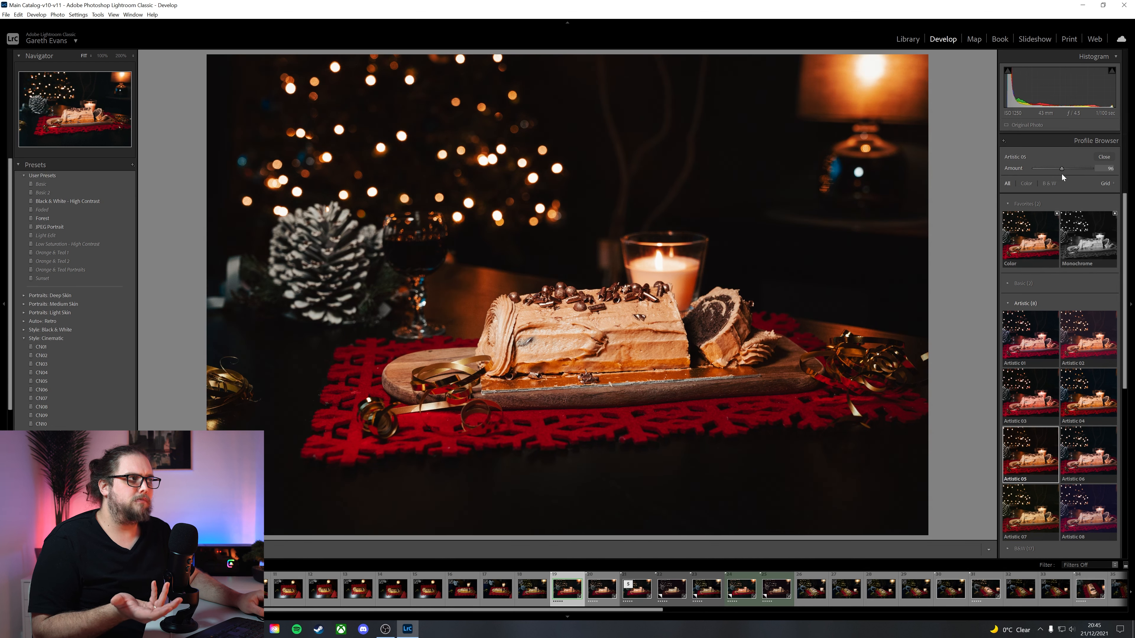
left_click_drag(1063, 174, 1062, 170)
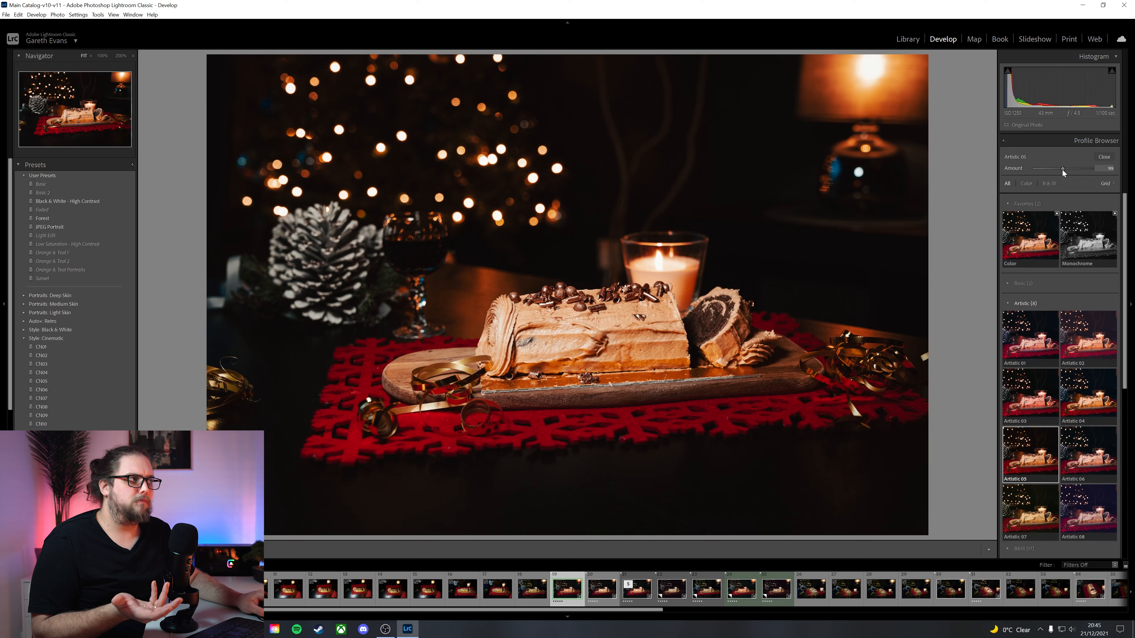
left_click(1103, 157)
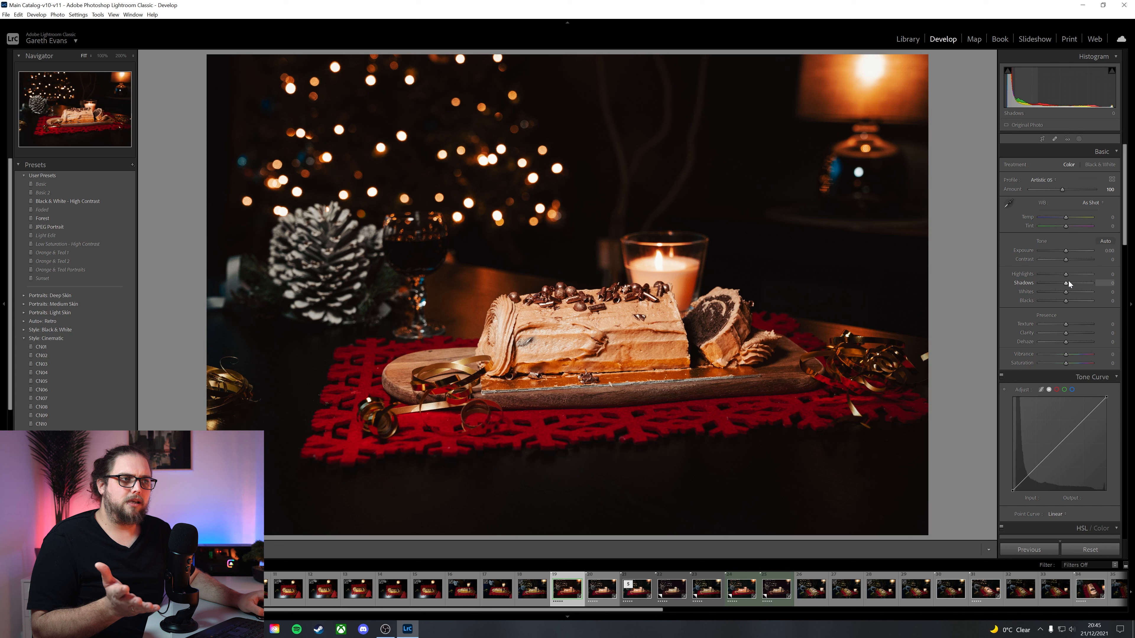
- Review the warm-edited copy against its unedited before view, and return to the blended DSC08151-Edit-2.tif photo
left_click(746, 598)
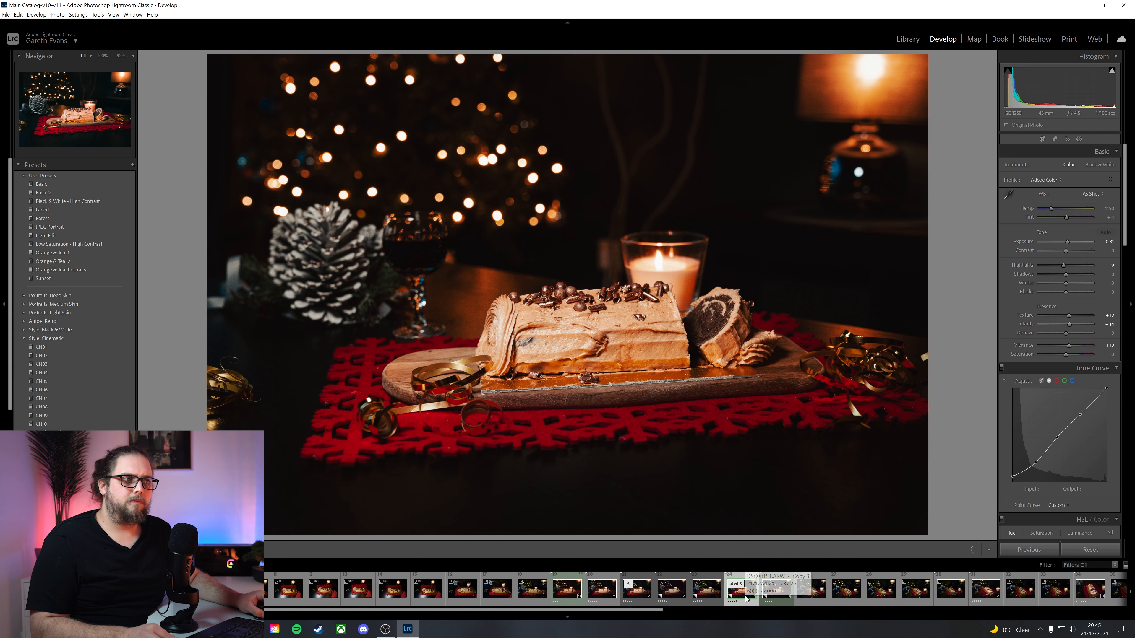
key("backslash")
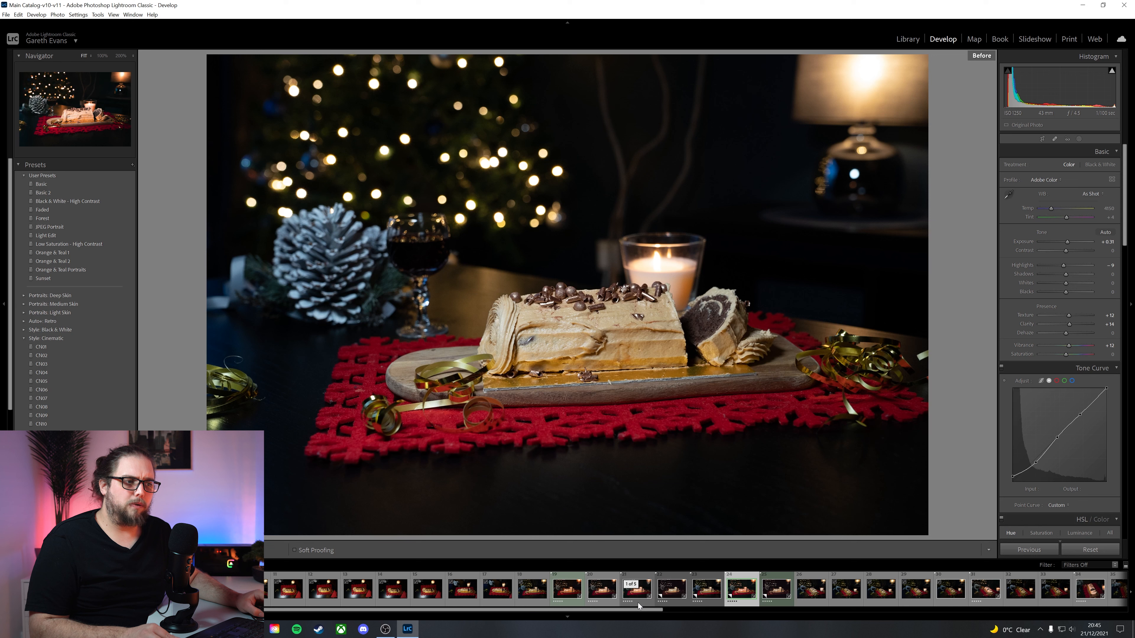
left_click(567, 598)
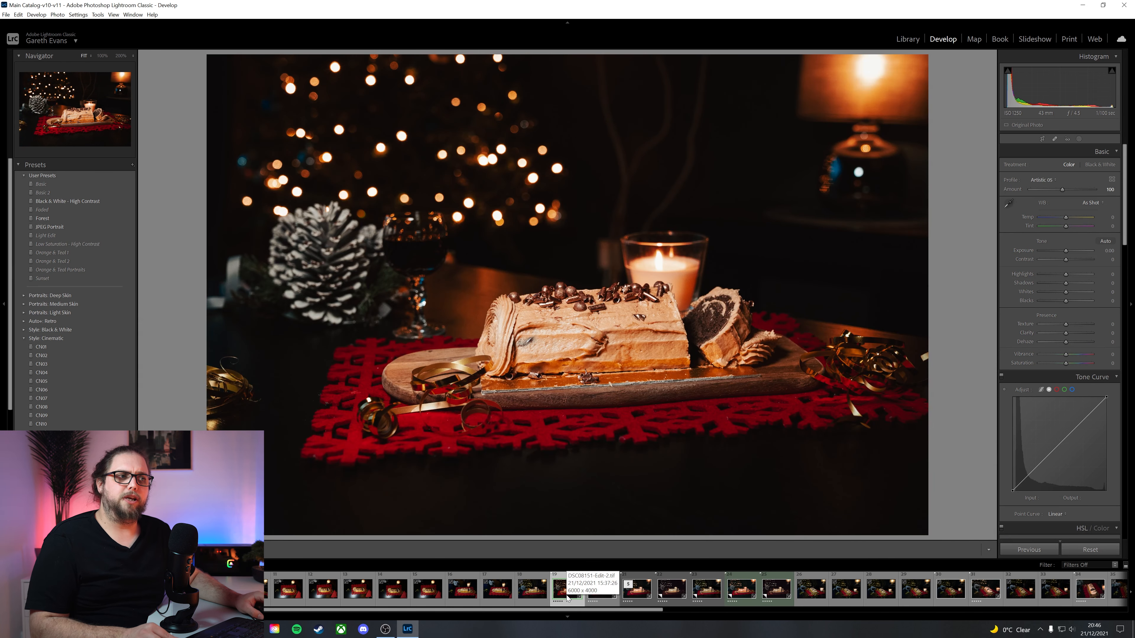